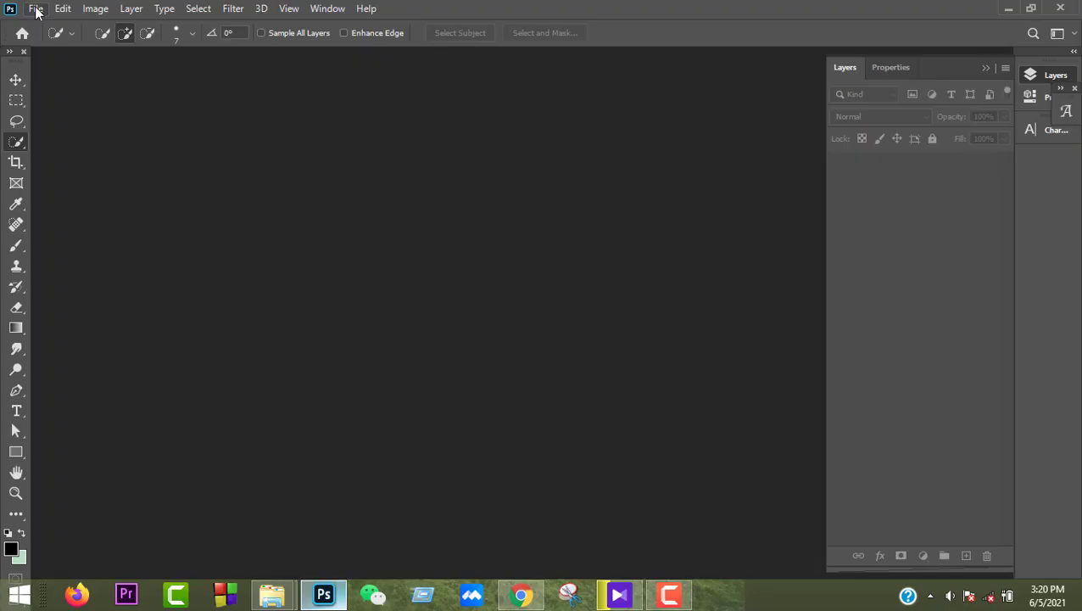
- Open the -_Brickwall_01_-.jpg red brick wall photo (3072 × 2048 px)
left_click(37, 10)
left_click(51, 41)
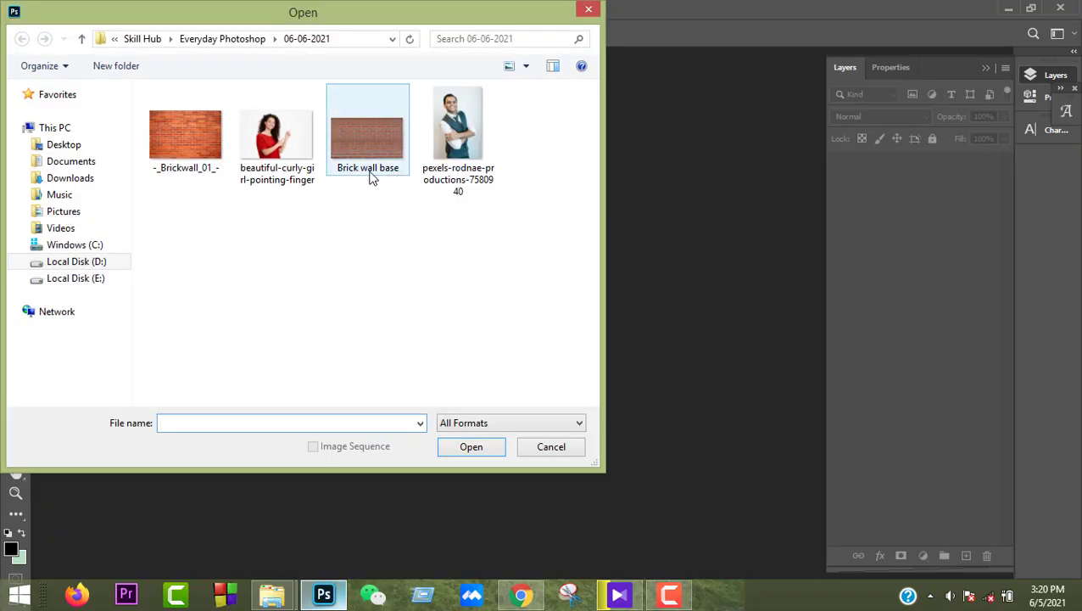
double_click(182, 120)
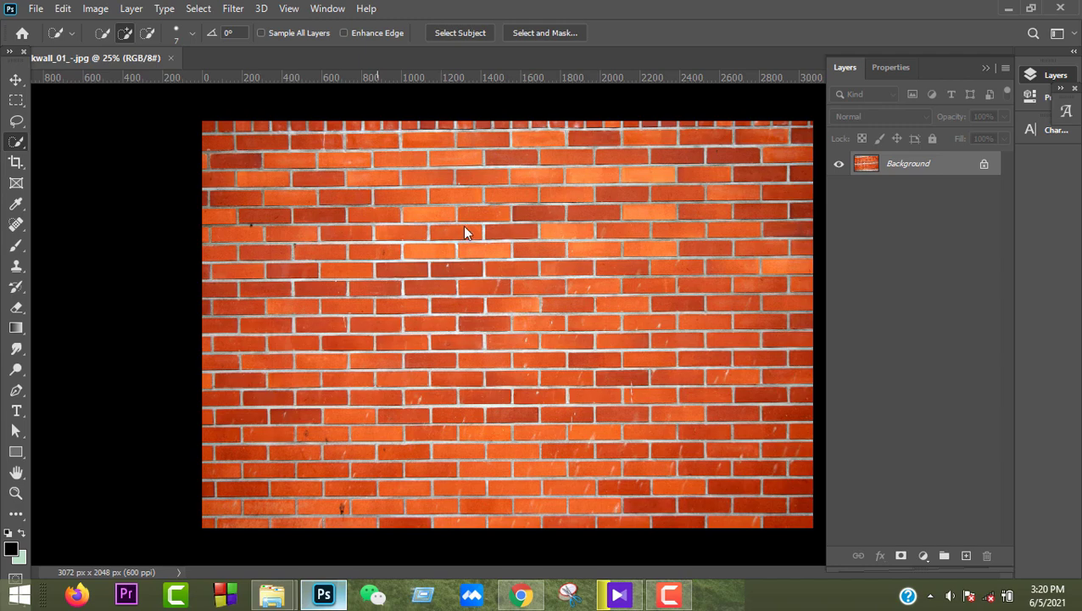
- Open the portrait pexels-rodnae-productions-7580940.jpg of the man in a vest
left_click(37, 12)
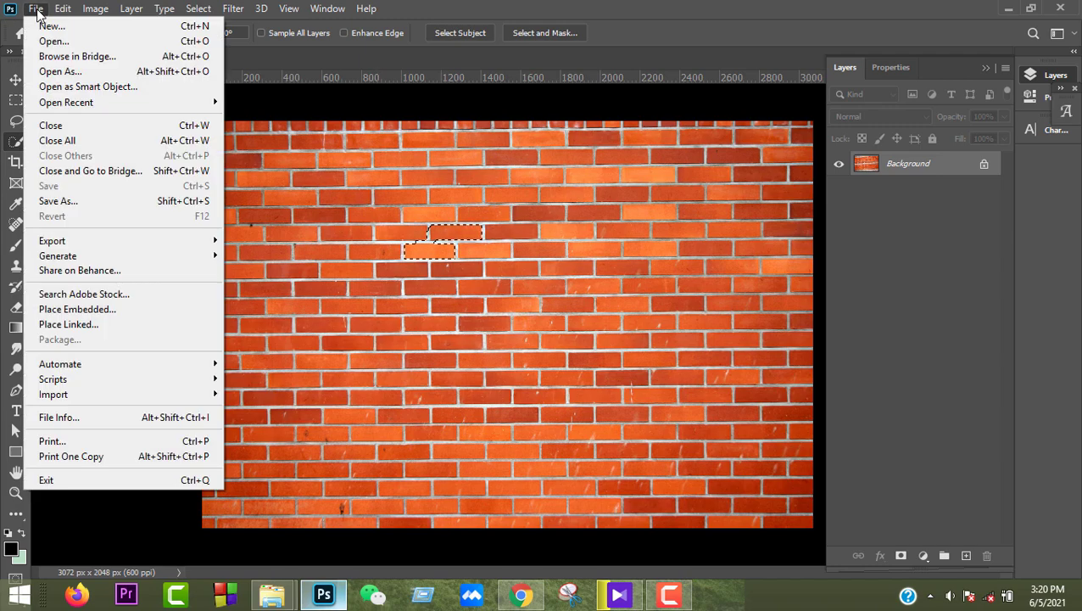
left_click(41, 42)
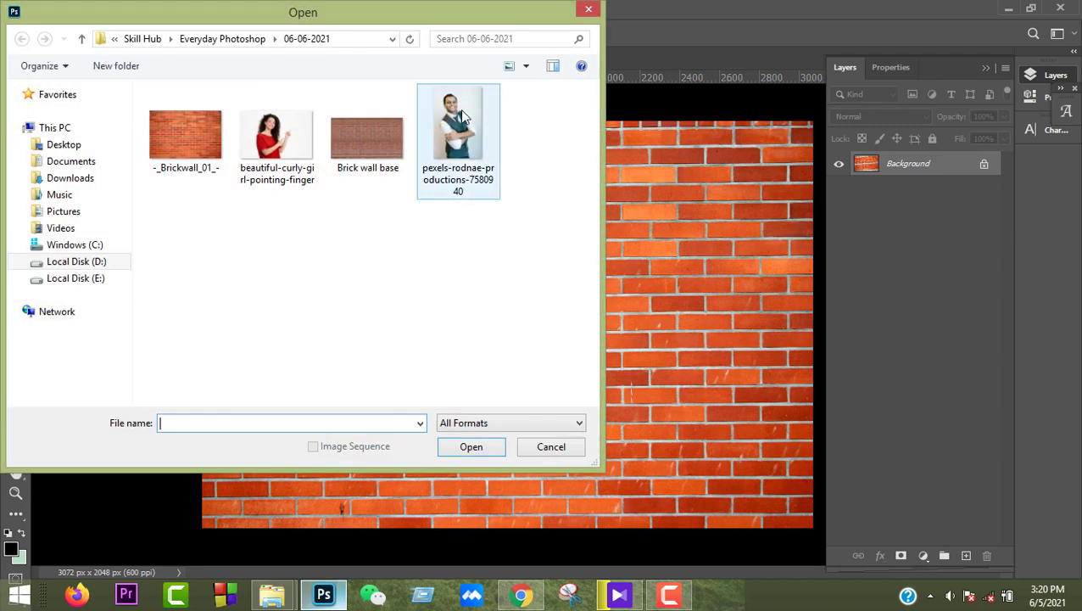
double_click(459, 119)
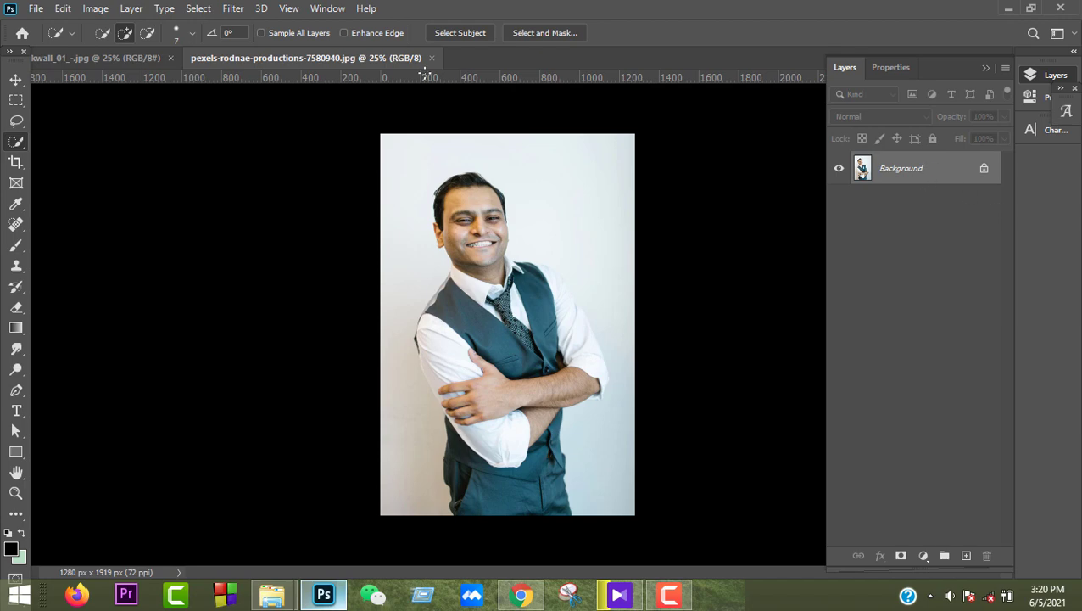
- Unlock the Background layer so it becomes an editable Layer 0
left_click(327, 10)
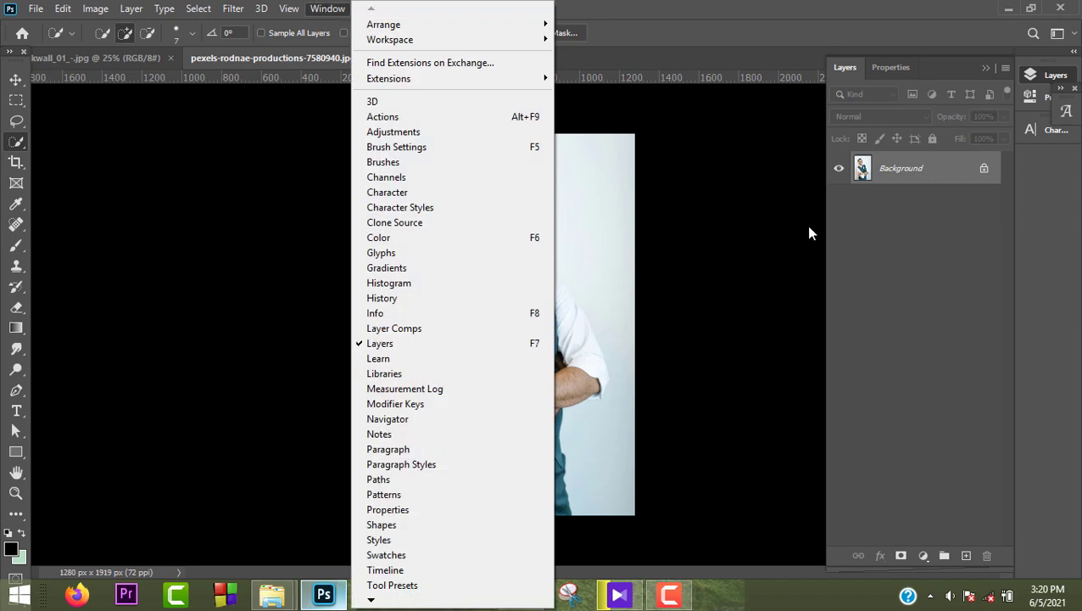
left_click(975, 174)
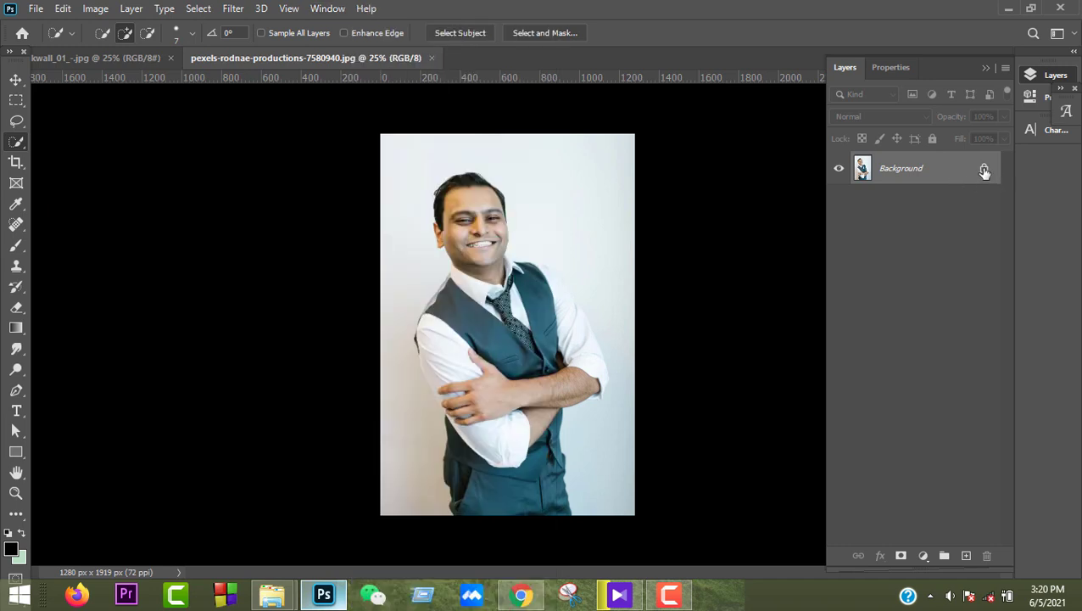
left_click(984, 172)
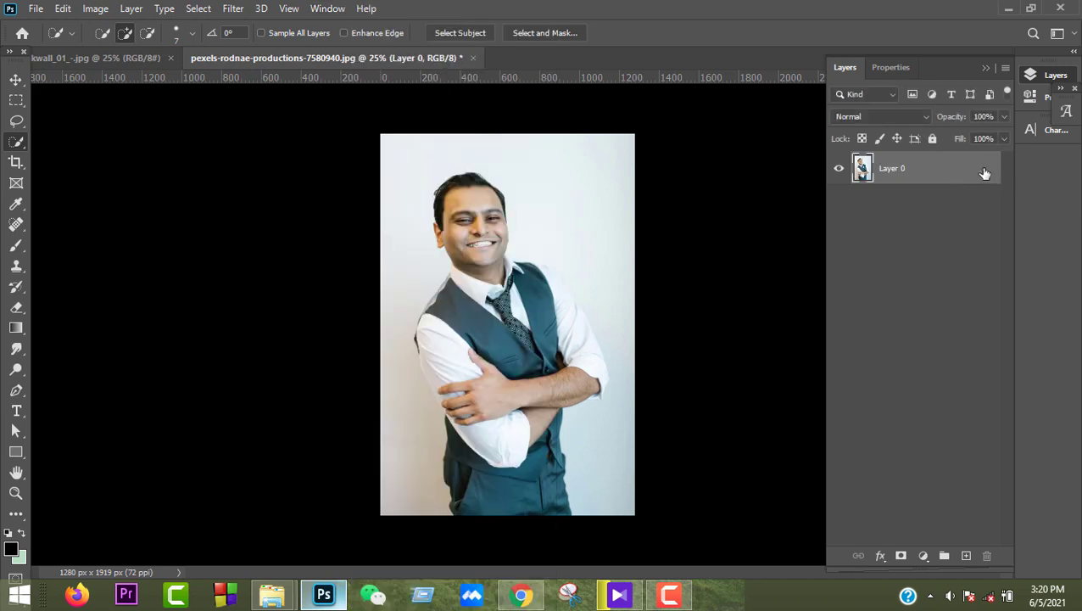
- With the Quick Selection tool, select the man's head, body and right shoulder
right_click(17, 141)
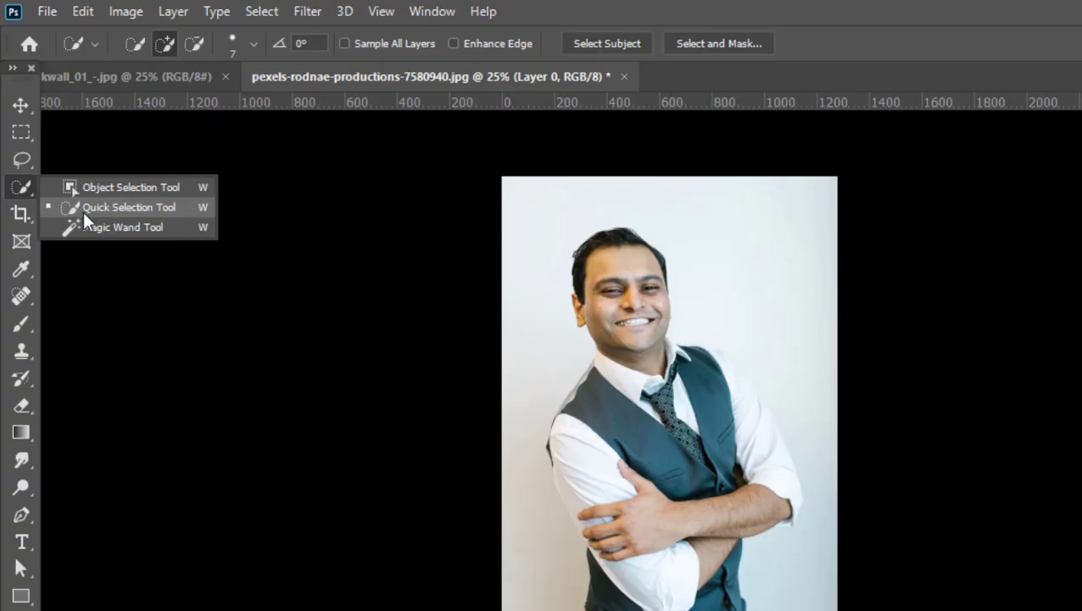
left_click(92, 209)
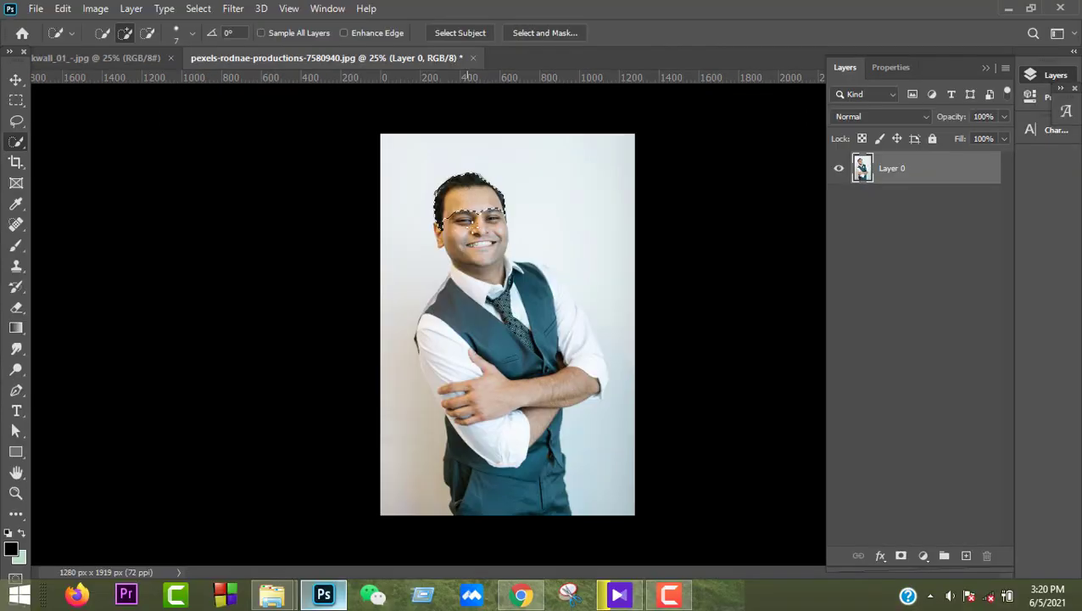
mouse_move(471, 180)
left_mouse_down()
mouse_move(516, 510)
mouse_move(571, 329)
left_mouse_up()
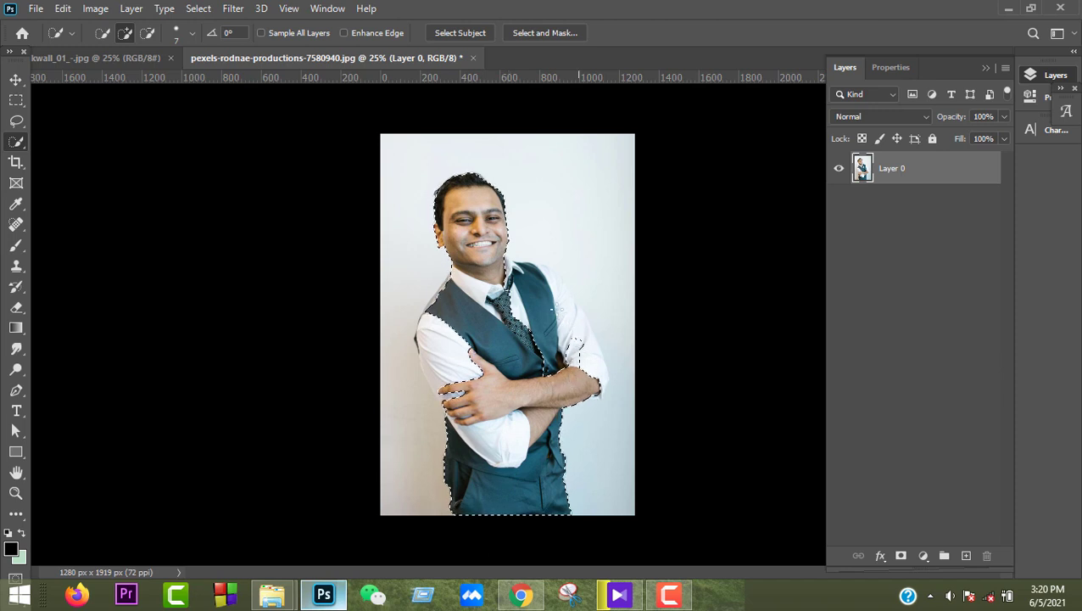
left_click_drag(571, 329, 561, 360)
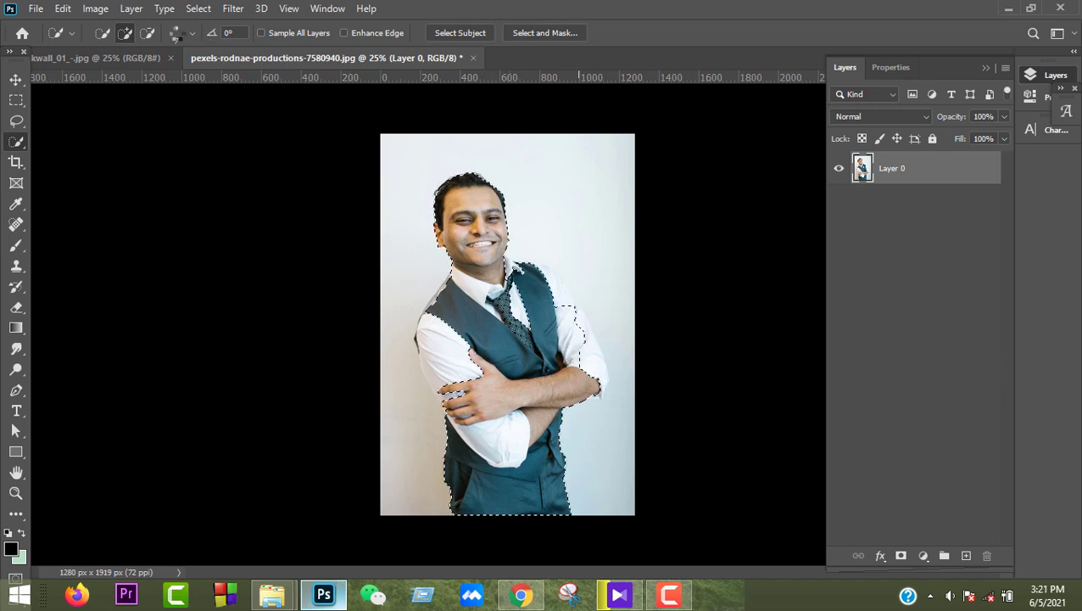
- Using a 14 px brush, add the right arm and refine the collar and vest edge
left_click(192, 32)
left_click_drag(108, 80, 120, 81)
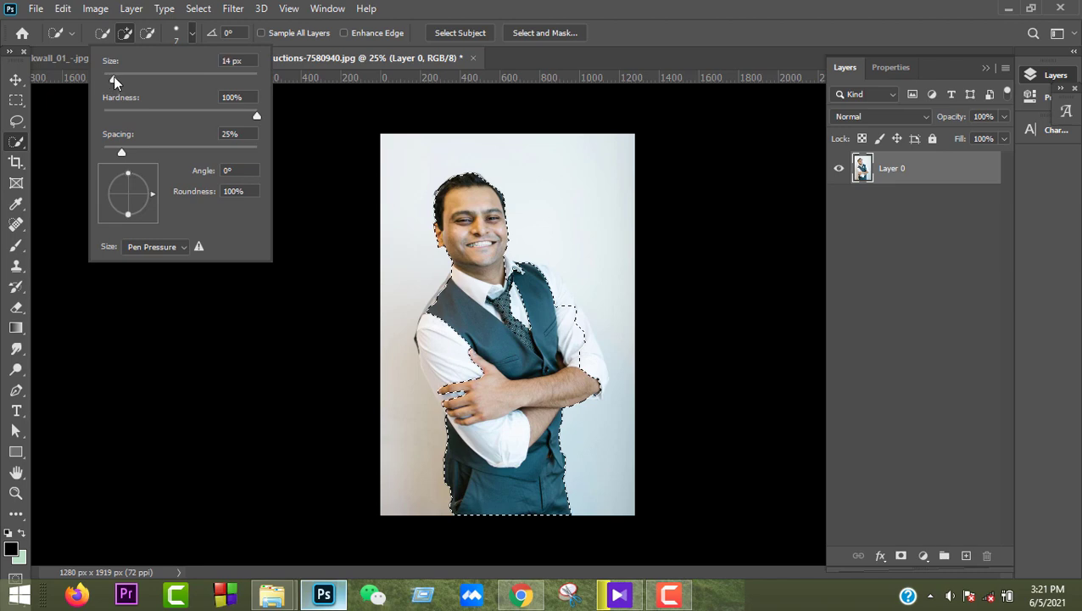
left_click(655, 53)
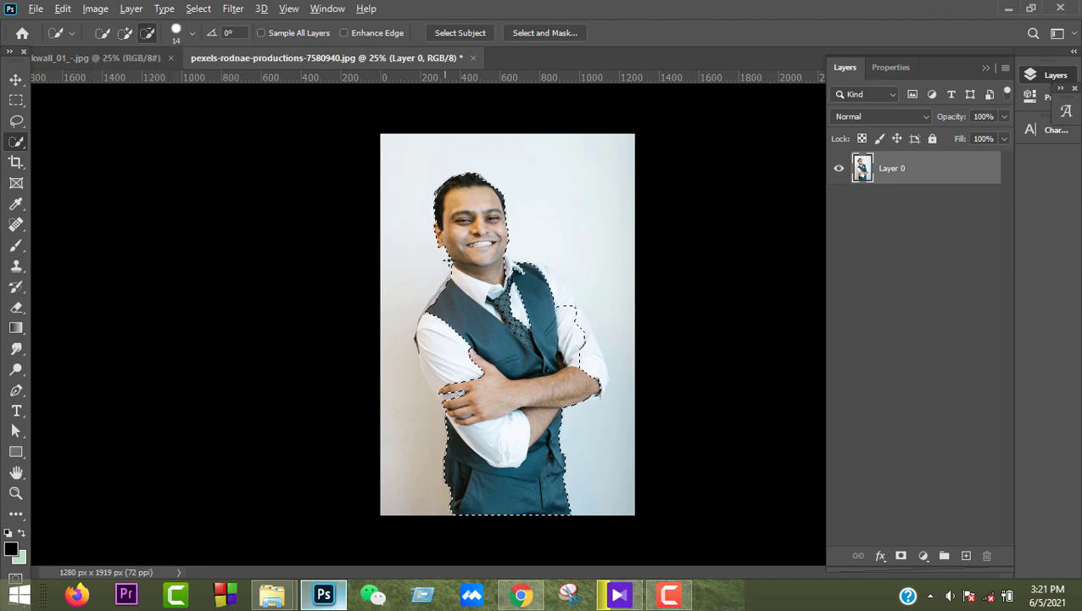
scroll(536, 283, "up", 4)
scroll(594, 331, "up", 4)
scroll(660, 373, "up", 2)
left_click_drag(661, 374, 604, 280)
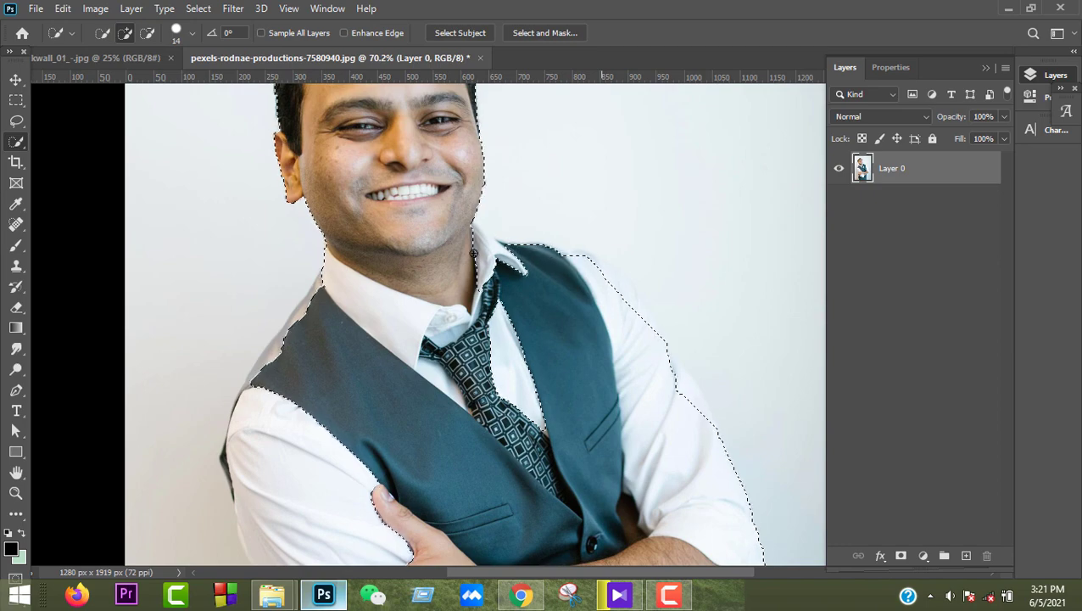
scroll(474, 238, "up", 3)
scroll(474, 238, "up", 2)
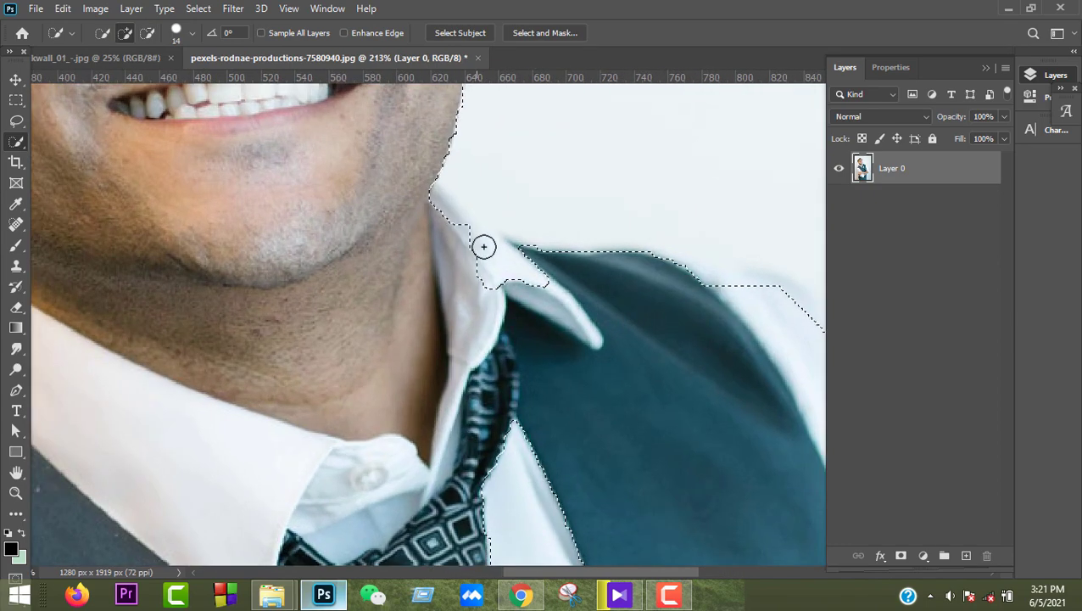
left_click_drag(483, 246, 682, 271)
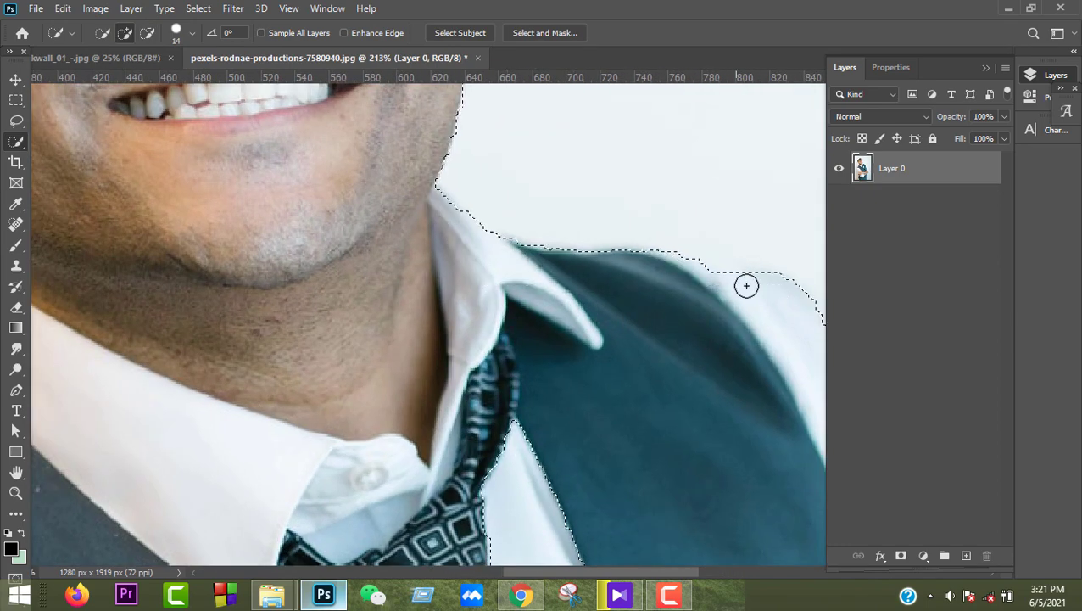
- Add the fingers and hand to the selection, then zoom out to check the outline
scroll(543, 319, "down", 2)
scroll(529, 323, "down", 3)
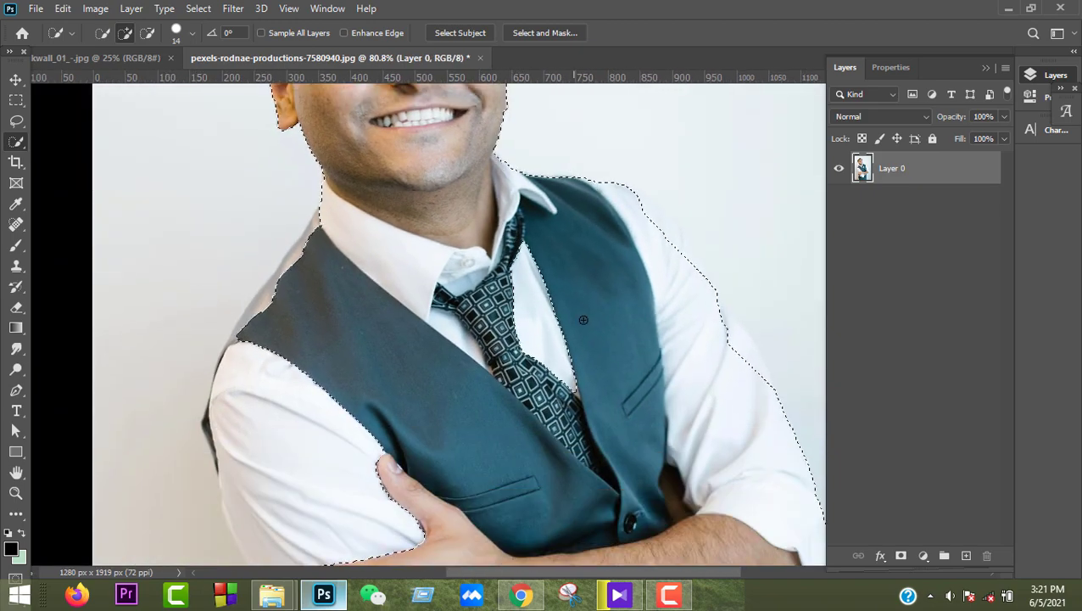
scroll(530, 323, "down", 3)
scroll(429, 297, "up", 2)
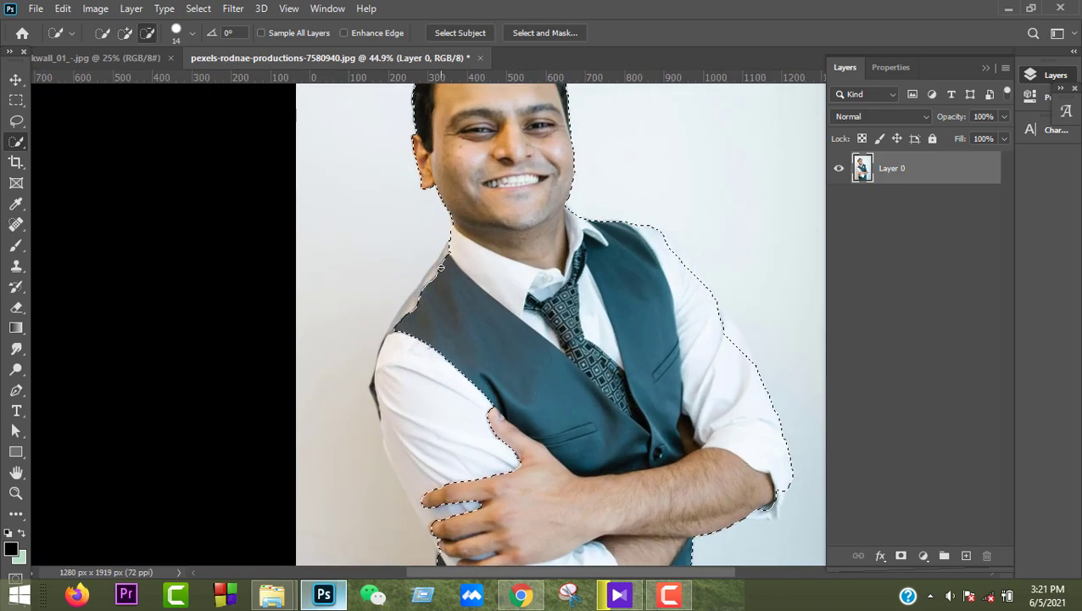
scroll(383, 349, "up", 2)
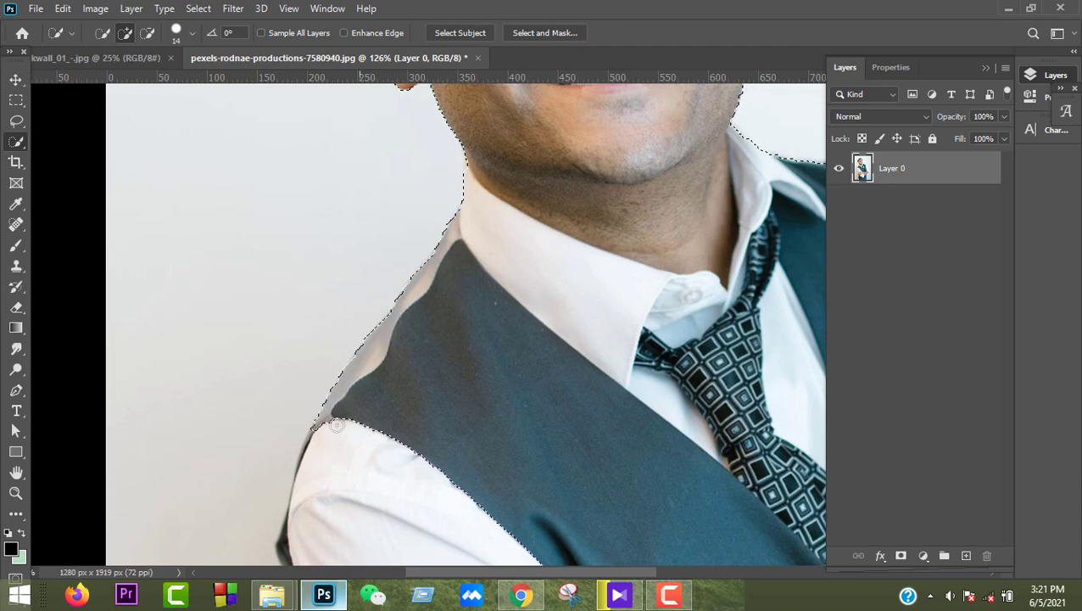
left_click_drag(383, 350, 365, 497)
scroll(365, 424, "down", 3)
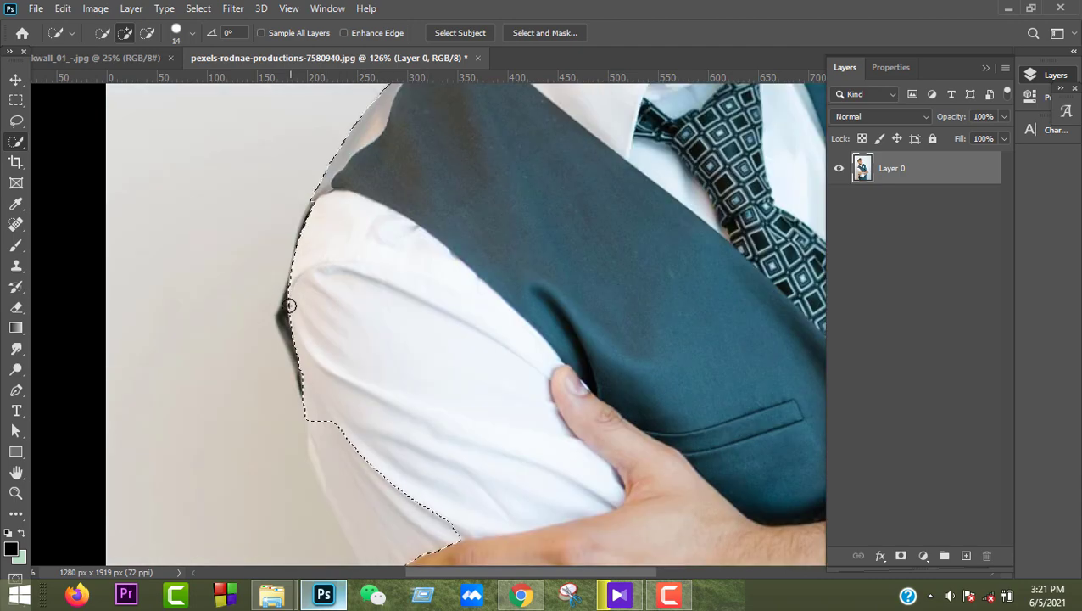
scroll(447, 386, "down", 3)
scroll(447, 373, "down", 3)
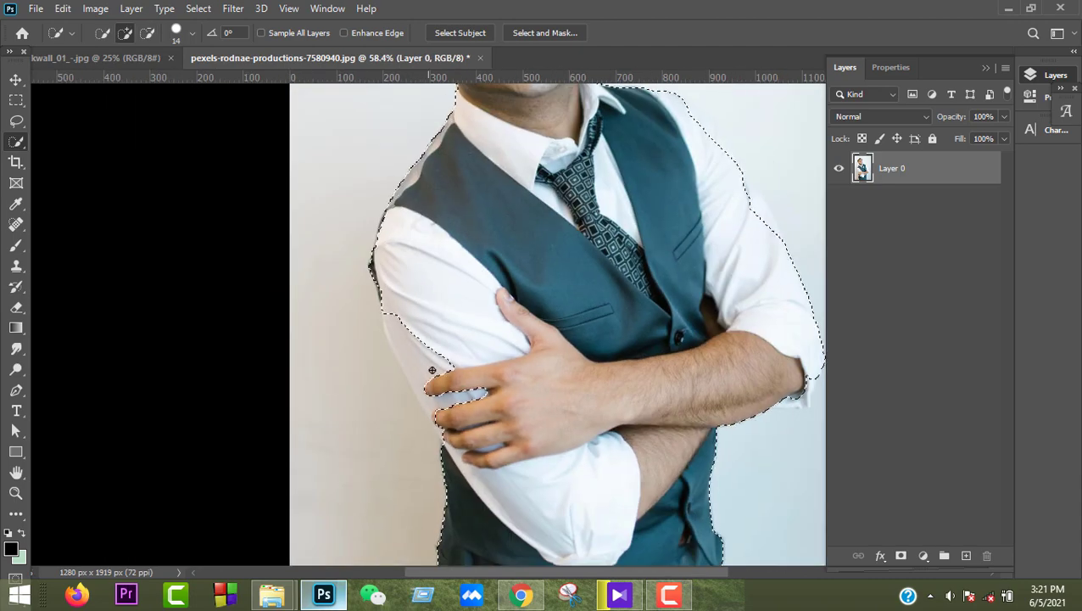
left_click_drag(406, 326, 508, 477)
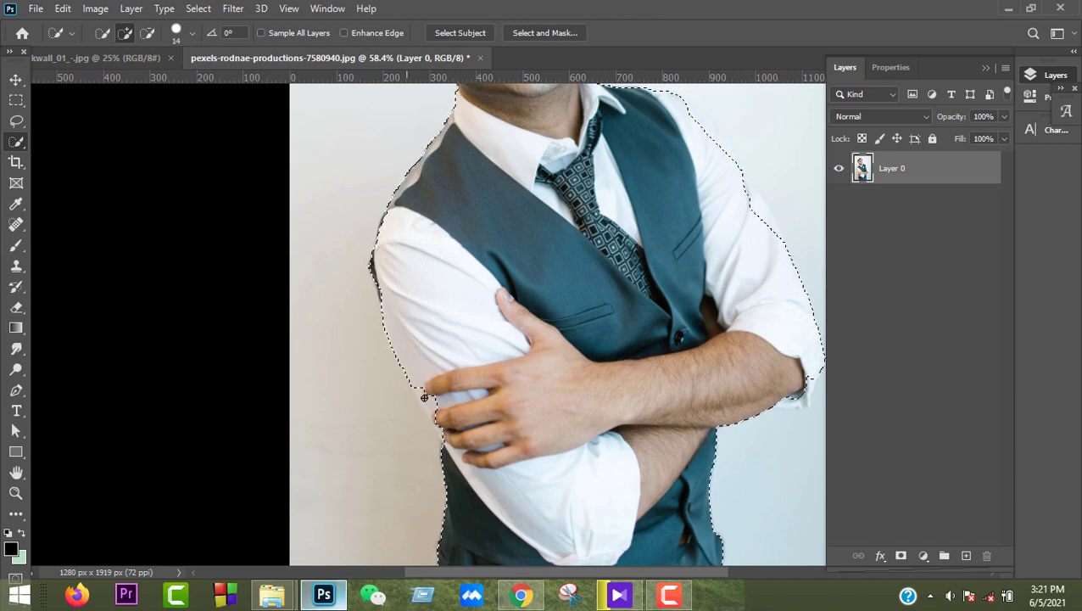
scroll(508, 477, "up", 2)
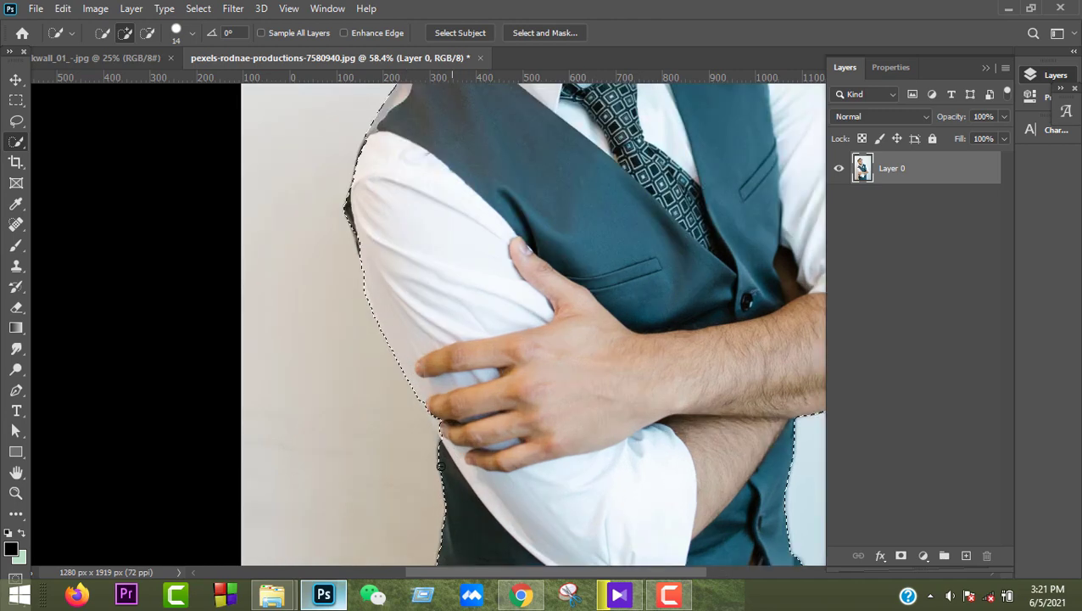
scroll(438, 326, "up", 3)
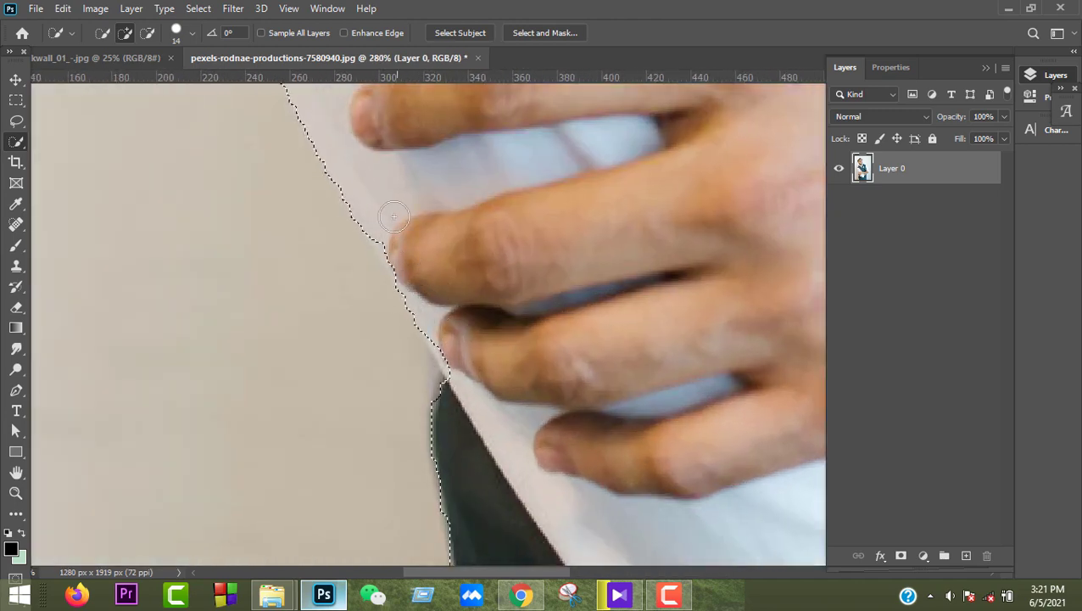
scroll(280, 361, "down", 3)
scroll(347, 427, "down", 3)
scroll(399, 356, "down", 2)
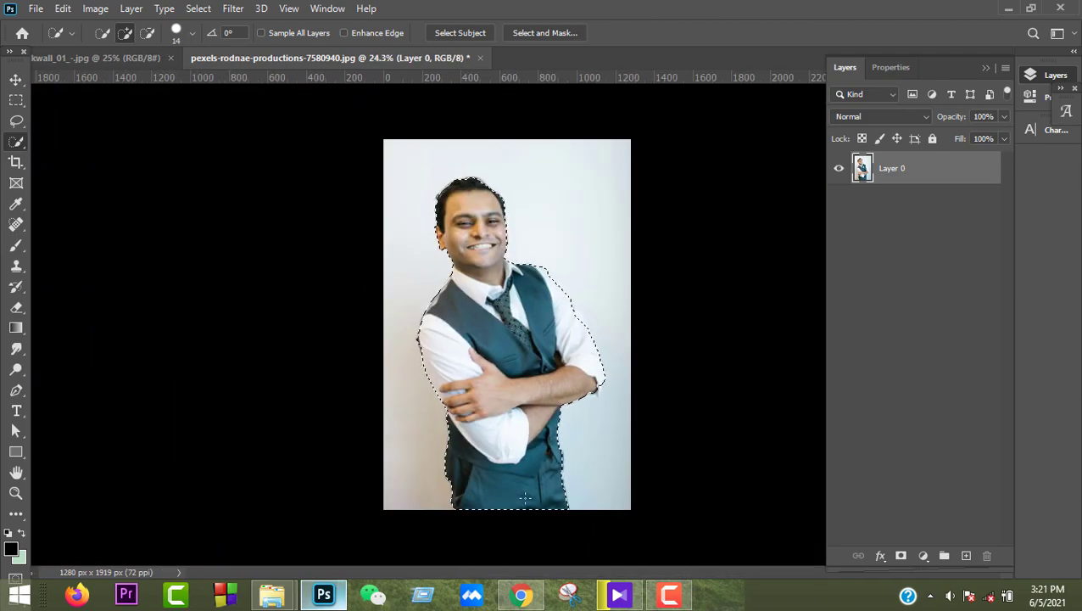
scroll(458, 257, "up", 3)
scroll(459, 257, "down", 2)
scroll(459, 257, "up", 2)
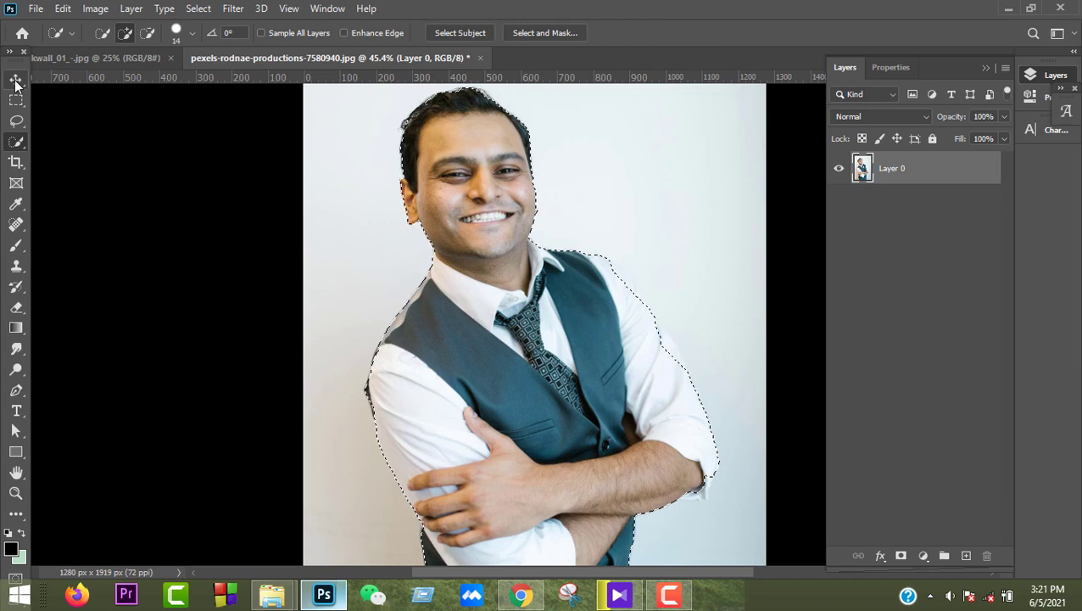
- Drag the cut-out man into the brick wall image and place him left of centre
left_click(15, 80)
left_click_drag(555, 427, 117, 54)
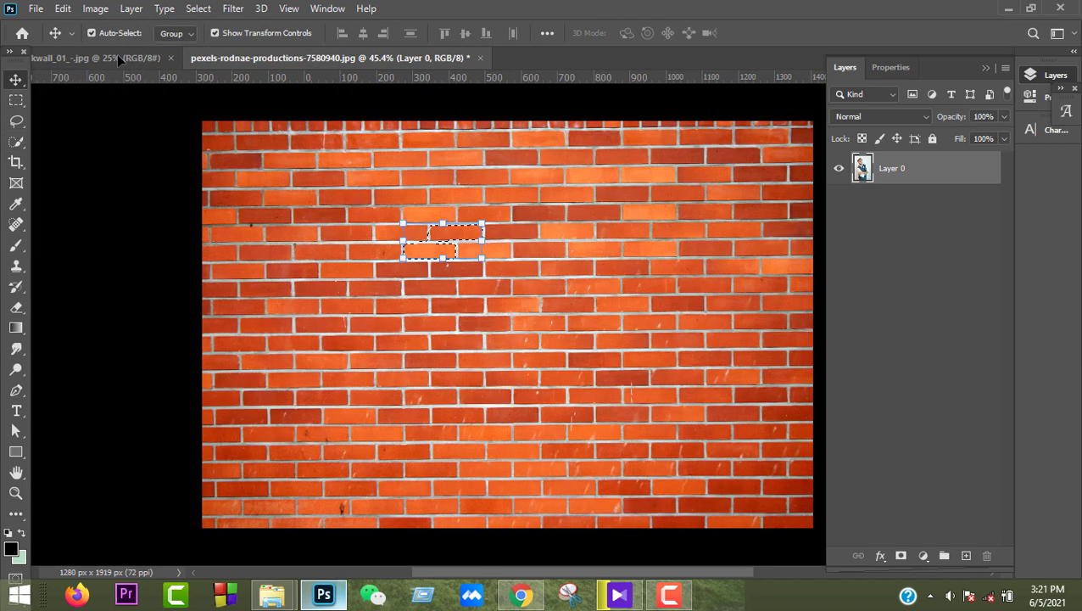
left_click_drag(117, 54, 532, 370)
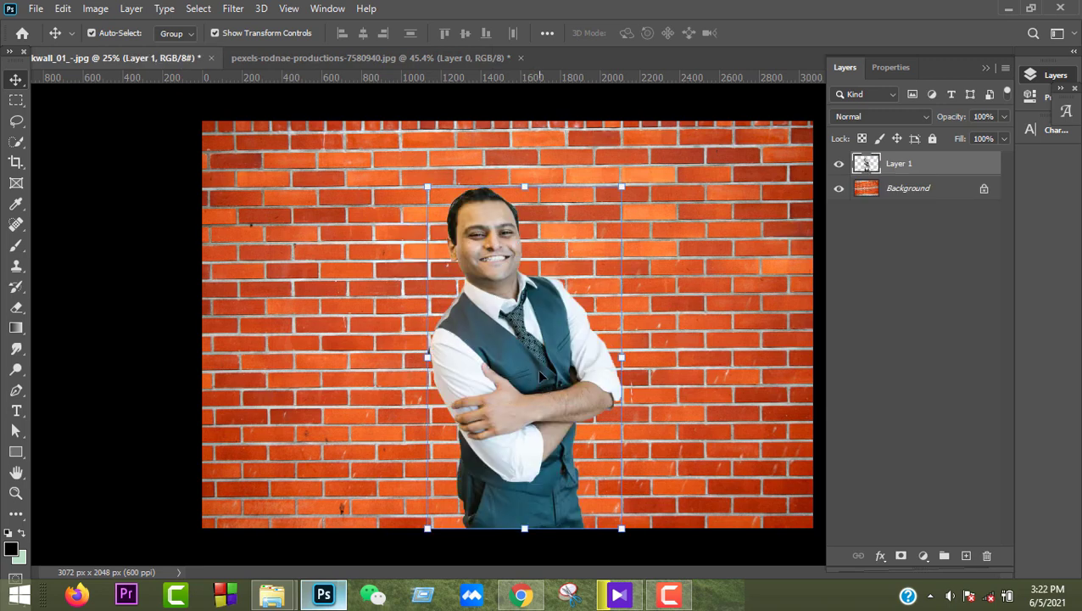
left_click_drag(518, 366, 419, 362)
- Scale the man up to about 103%, commit, and select Layer 1
key("ctrl+minus")
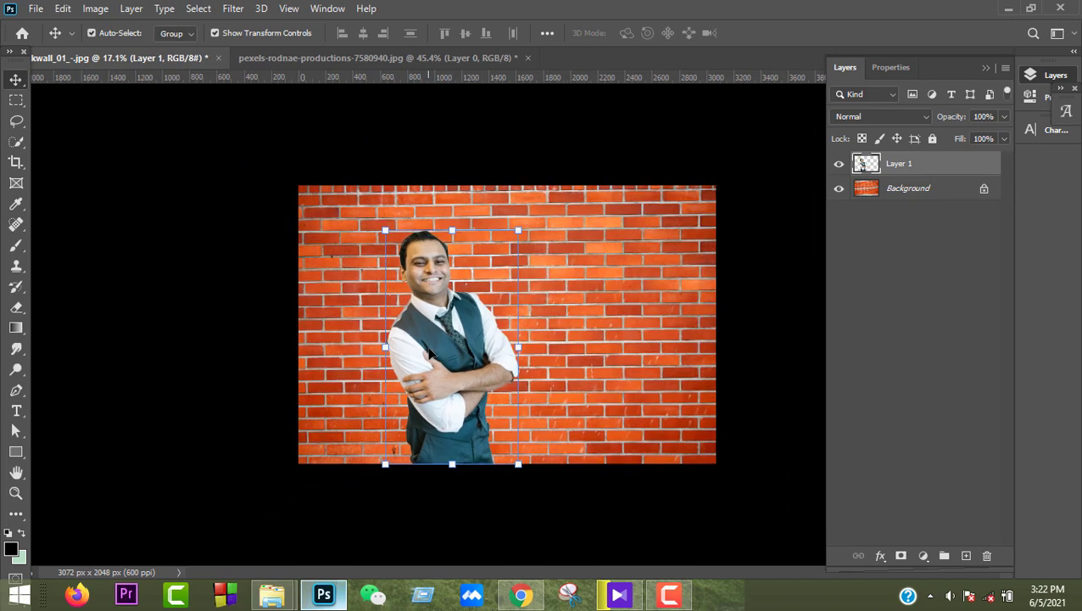
left_click_drag(522, 230, 526, 222)
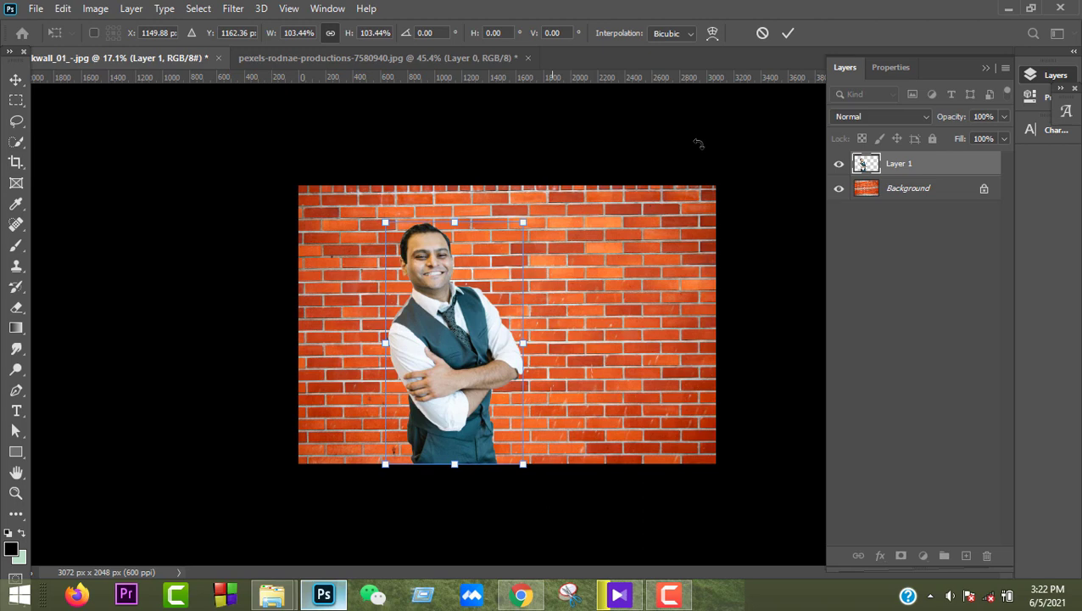
left_click(789, 33)
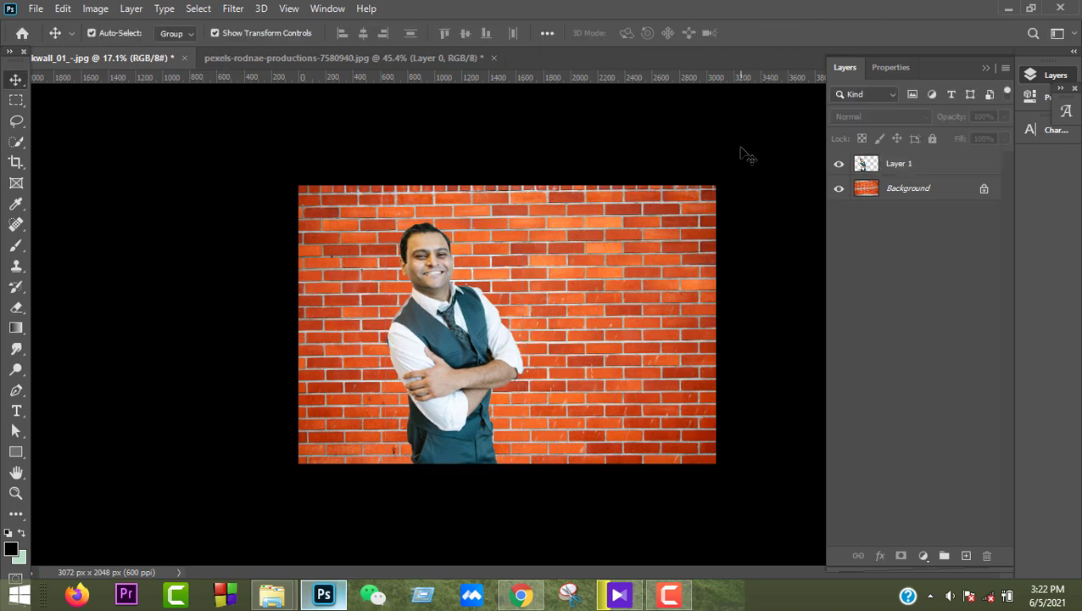
key("ctrl+plus")
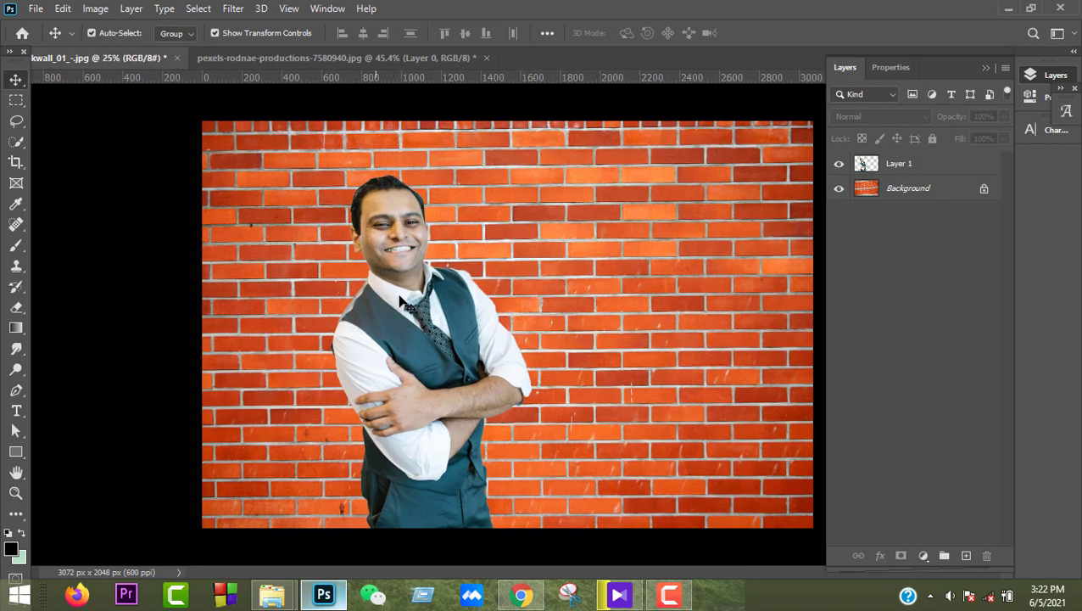
left_click(901, 164)
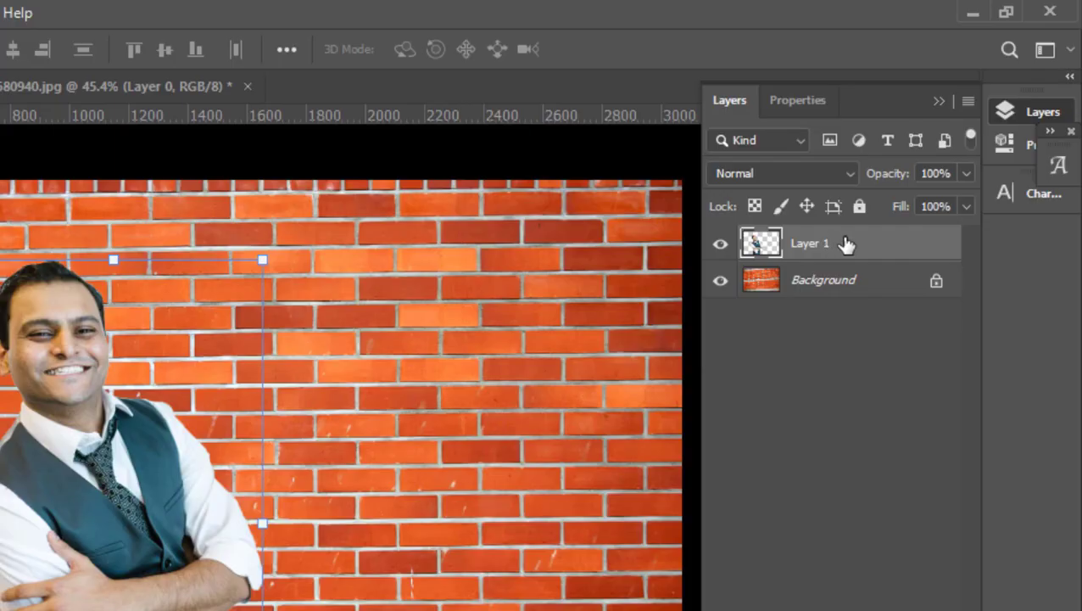
- Add a 10 px outside stroke to Layer 1 in dark teal #245566 sampled from the vest
double_click(891, 246)
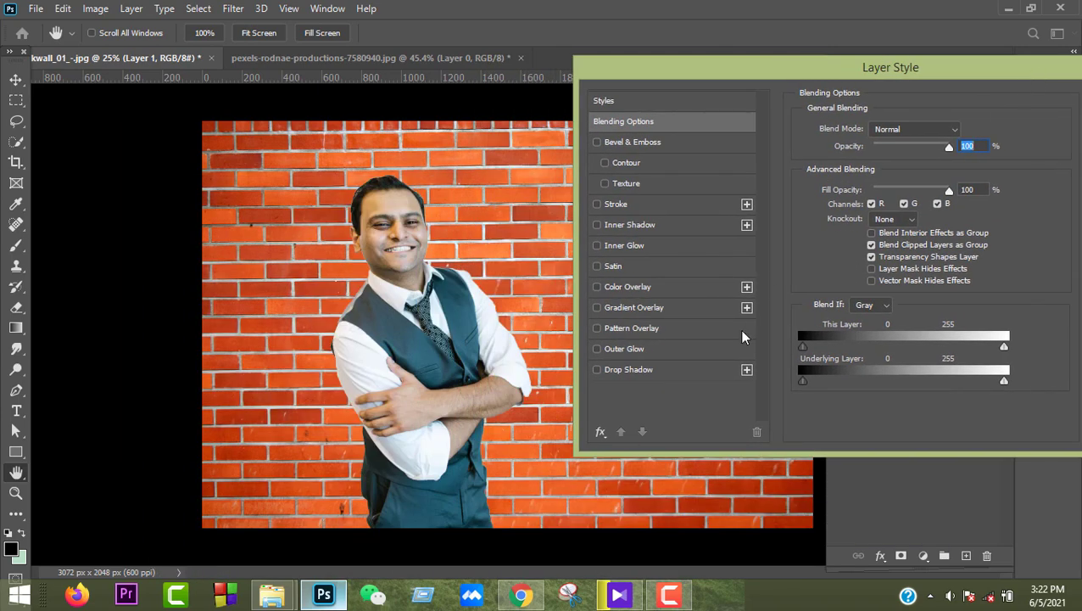
left_click(608, 205)
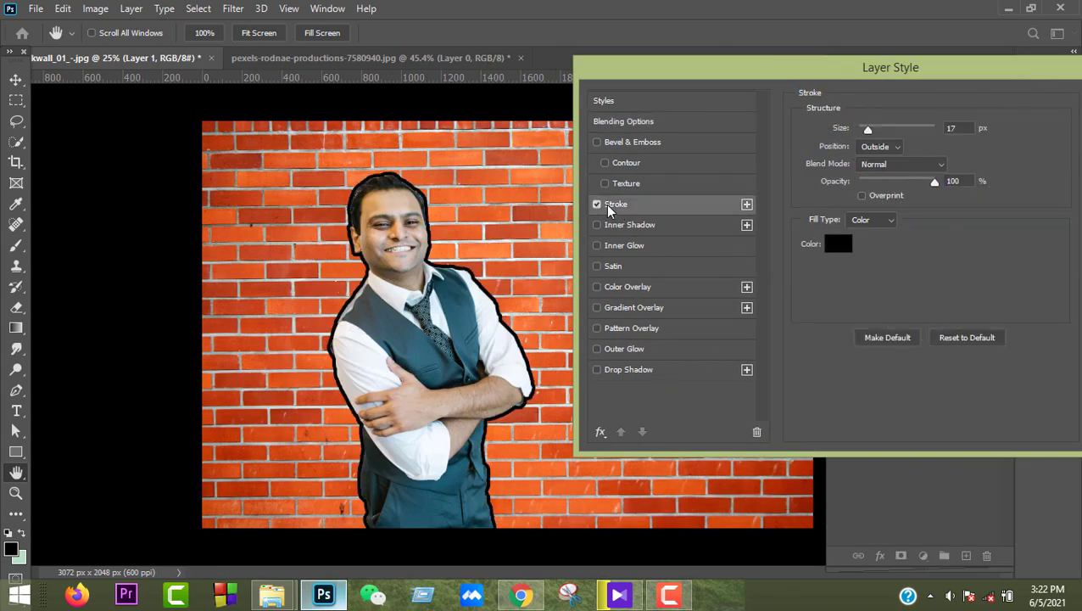
left_click(835, 244)
left_click(454, 293)
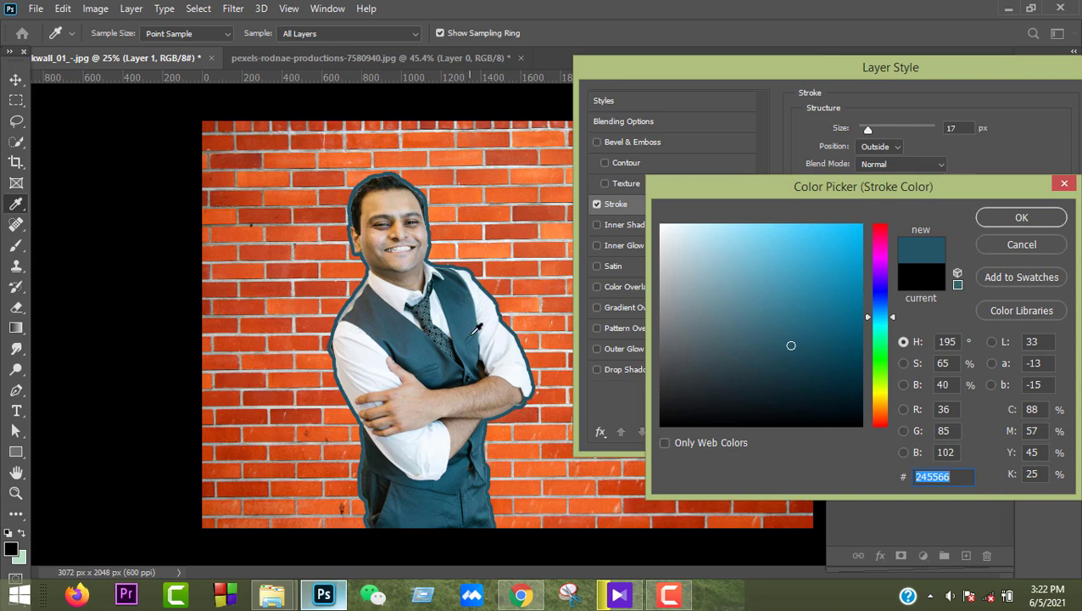
left_click(1008, 217)
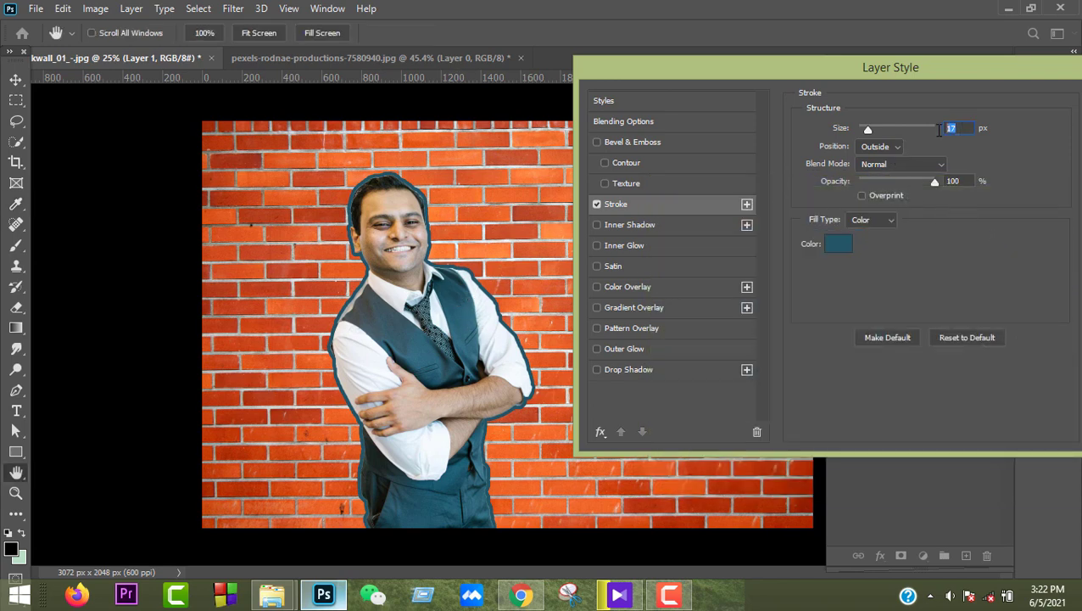
type("3")
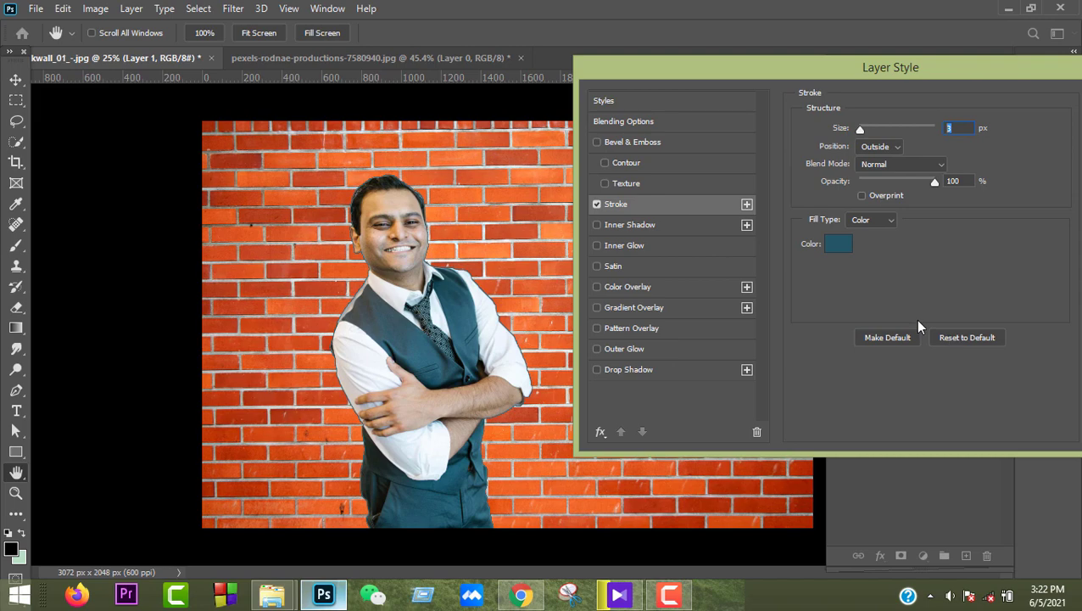
type("10")
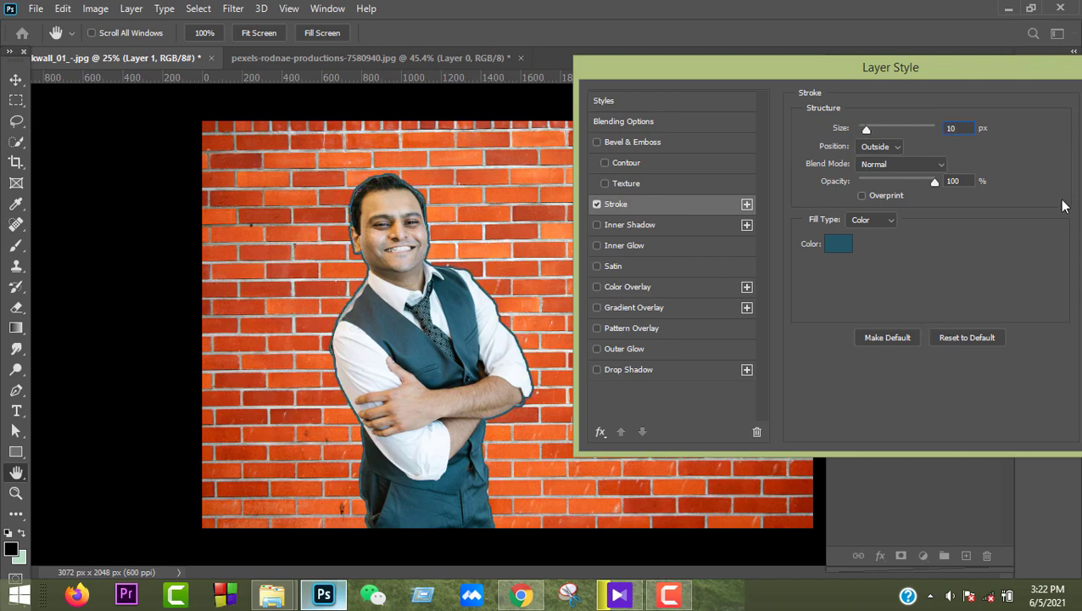
left_click_drag(980, 82, 749, 104)
left_click(913, 123)
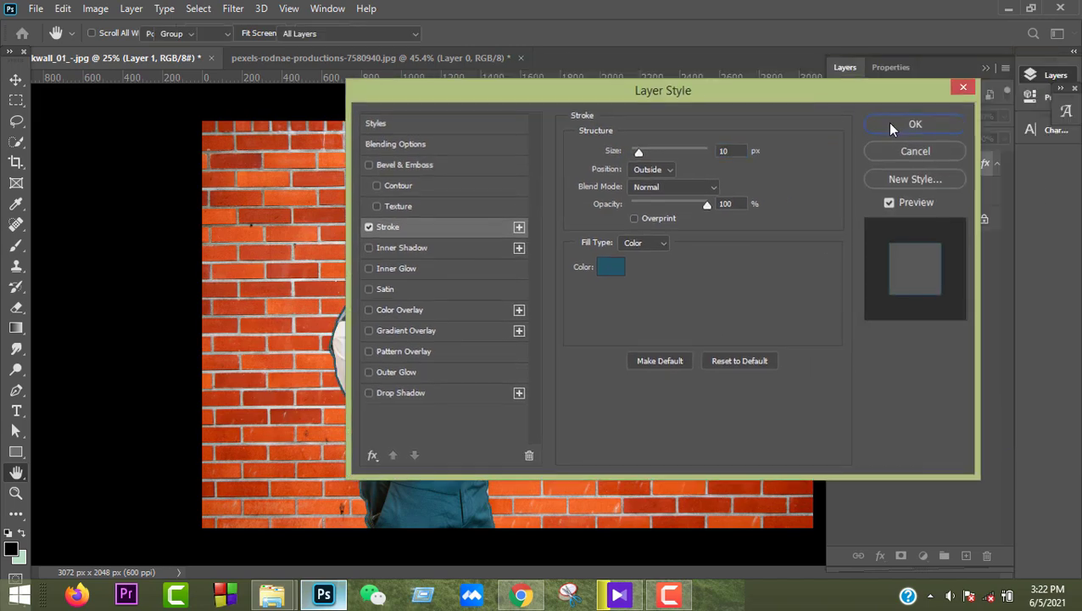
left_click(878, 187, "ctrl")
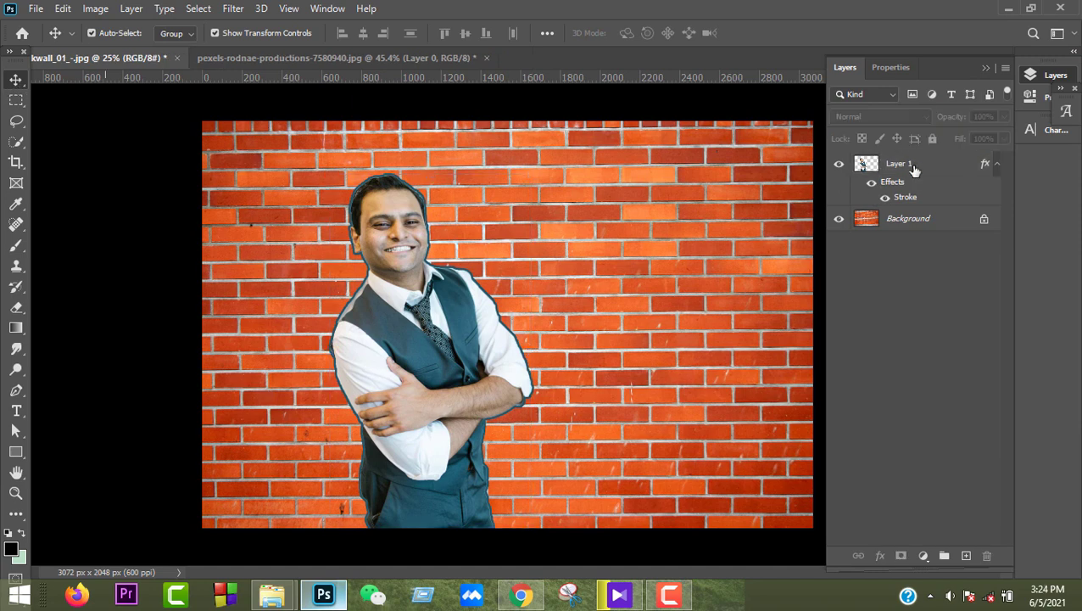
- Set Layer 1's blend mode to Hard Light
left_click(915, 170)
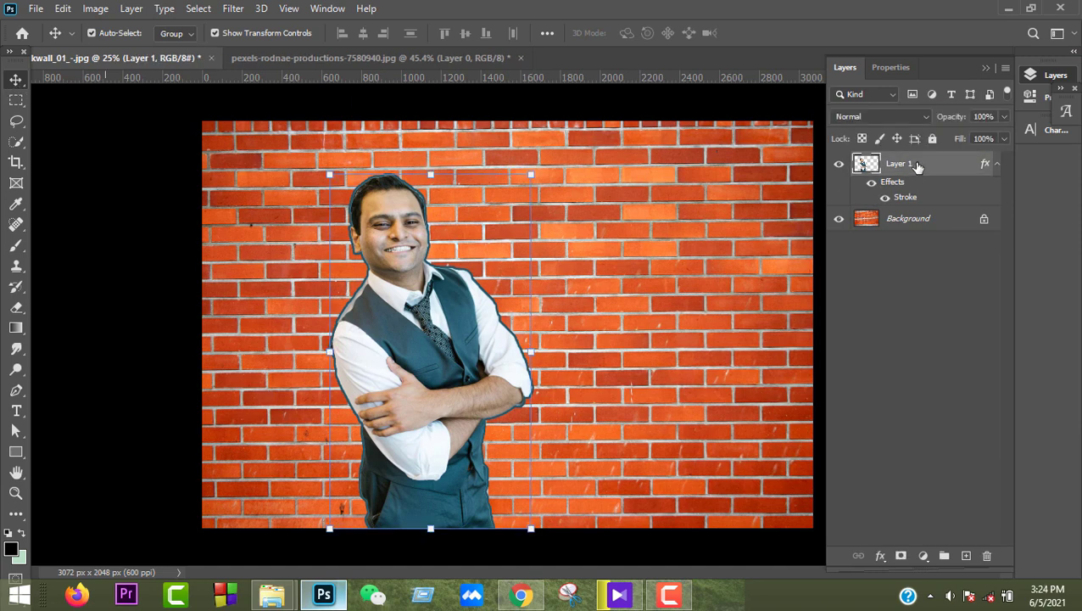
left_click(881, 118)
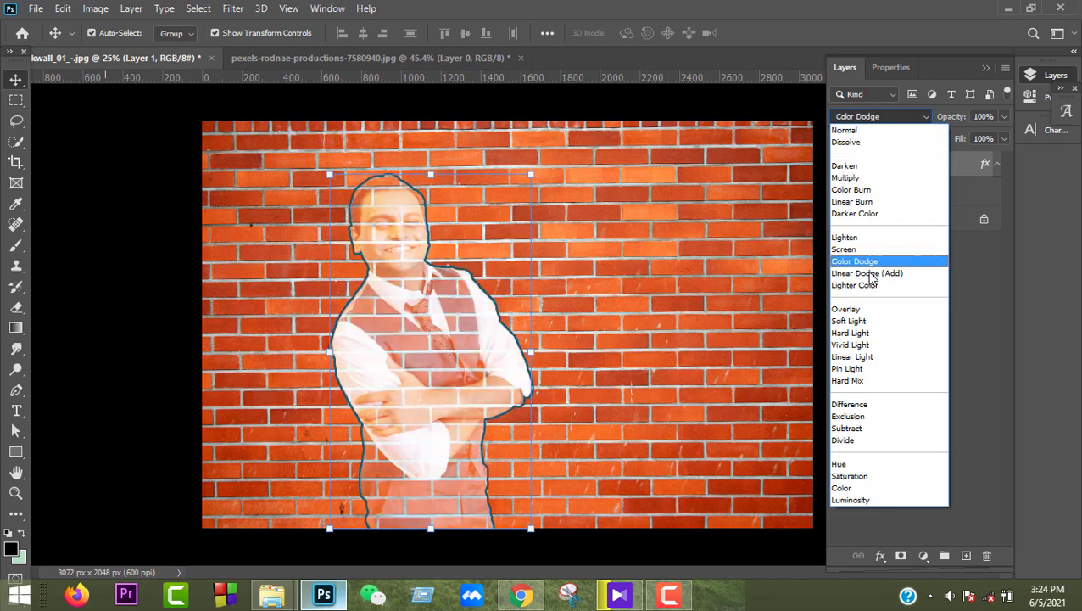
left_click(855, 336)
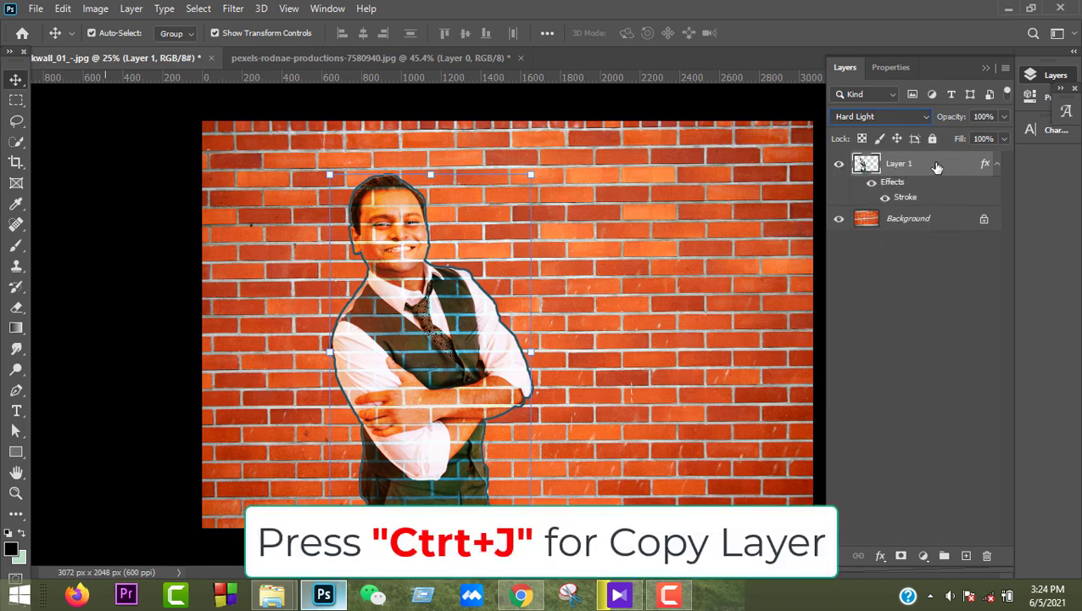
- Duplicate Layer 1 with Ctrl+J and set the copy's blend mode to Soft Light
key("ctrl+j")
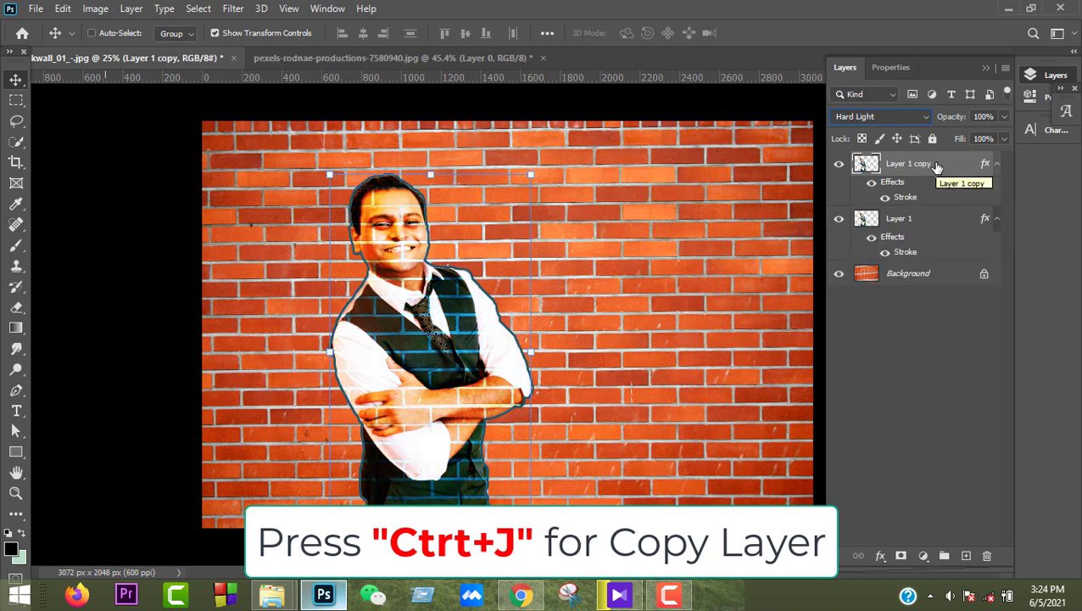
left_click(895, 119)
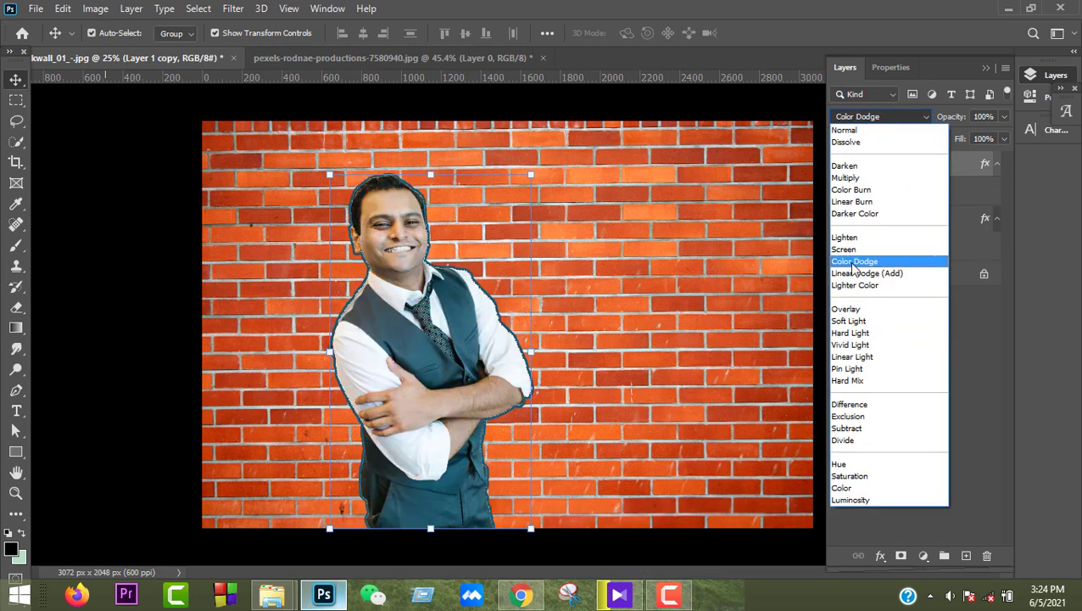
left_click(851, 321)
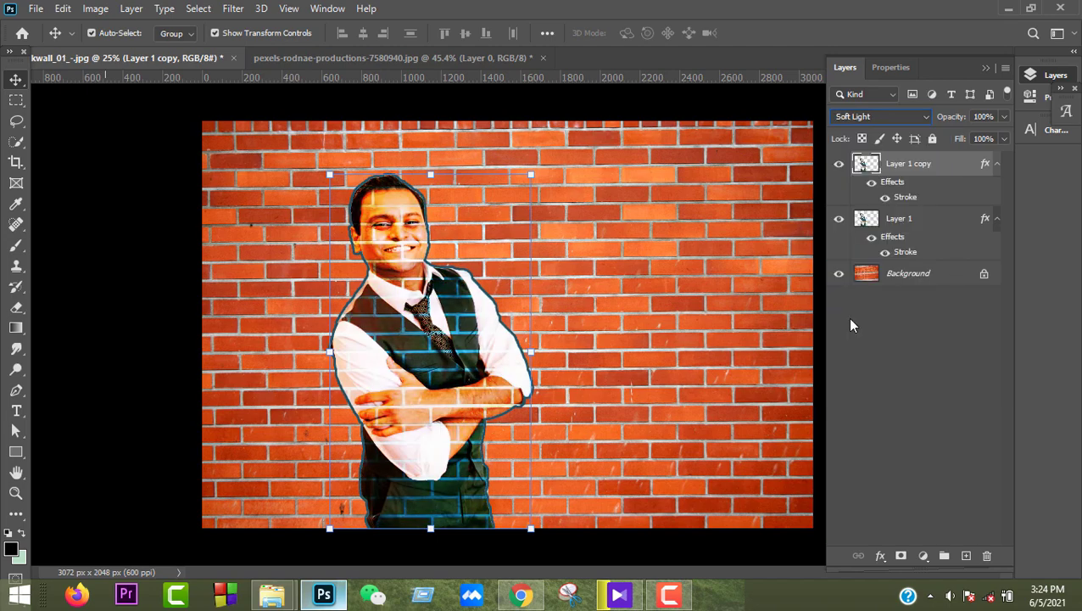
left_click(840, 169)
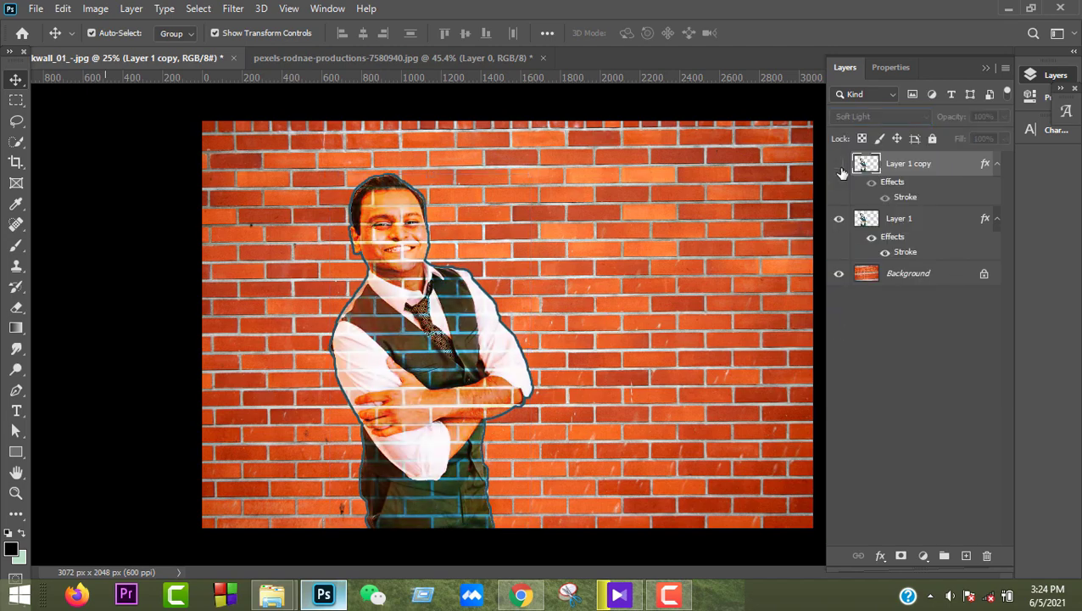
left_click(840, 168)
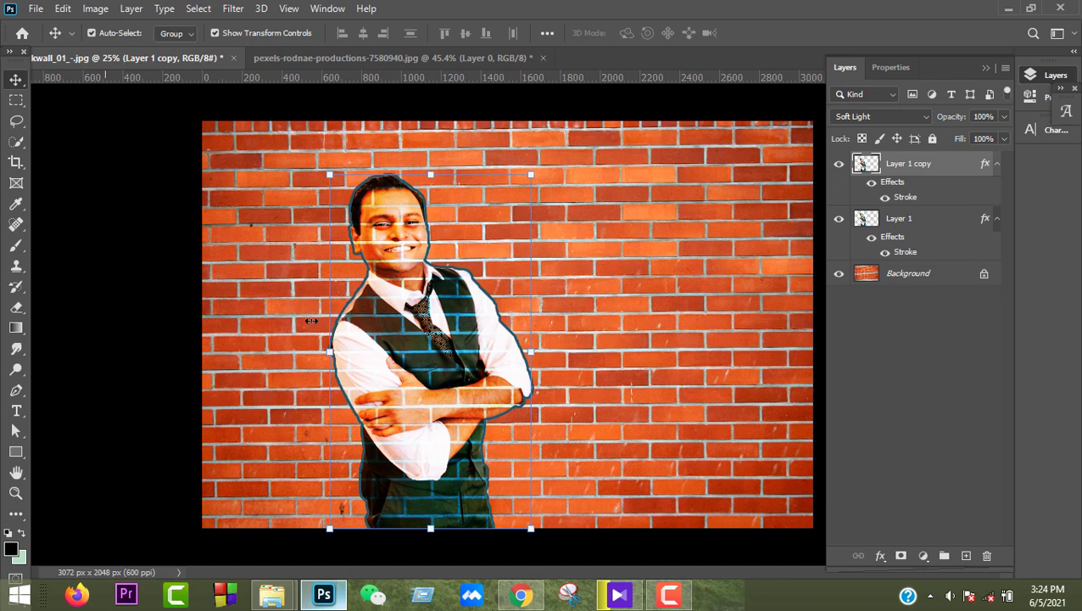
left_click(149, 308)
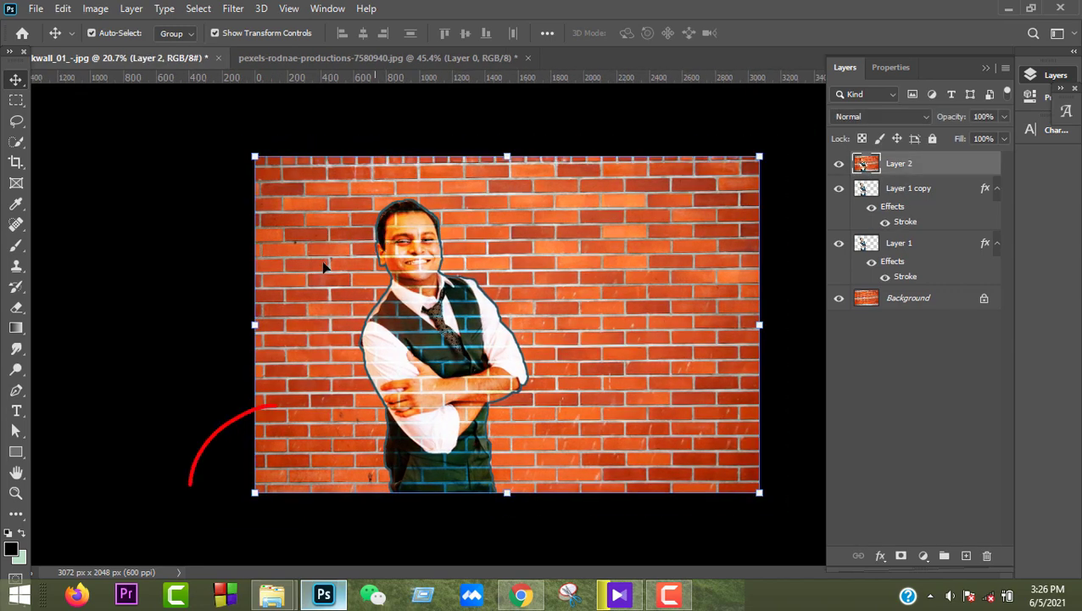
- Distort Layer 2 by pulling the top-left and bottom-left corners outward, then commit
key("ctrl")
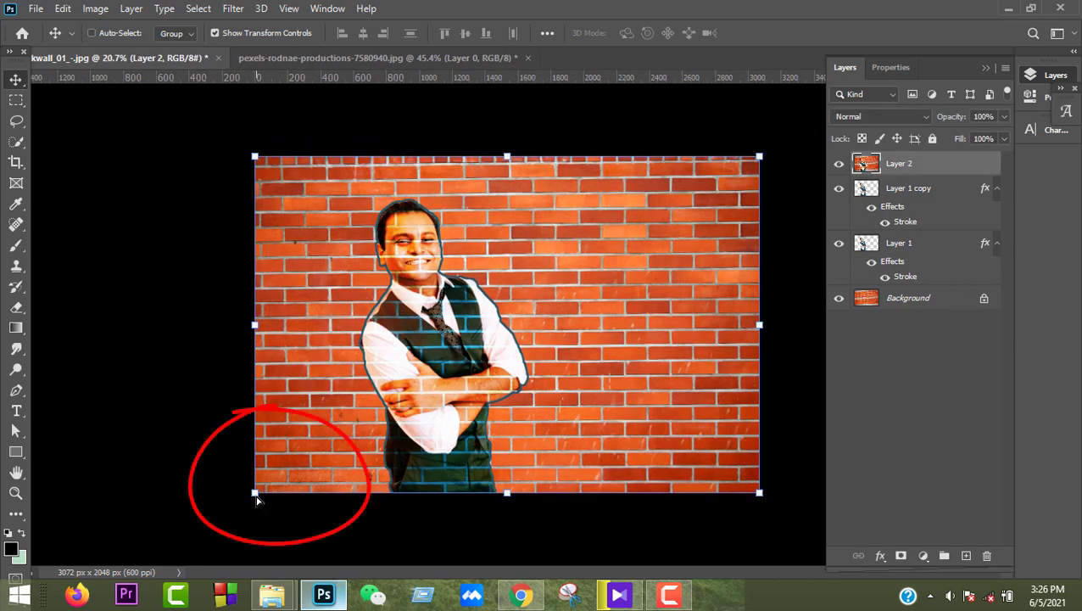
left_click_drag(257, 498, 250, 517)
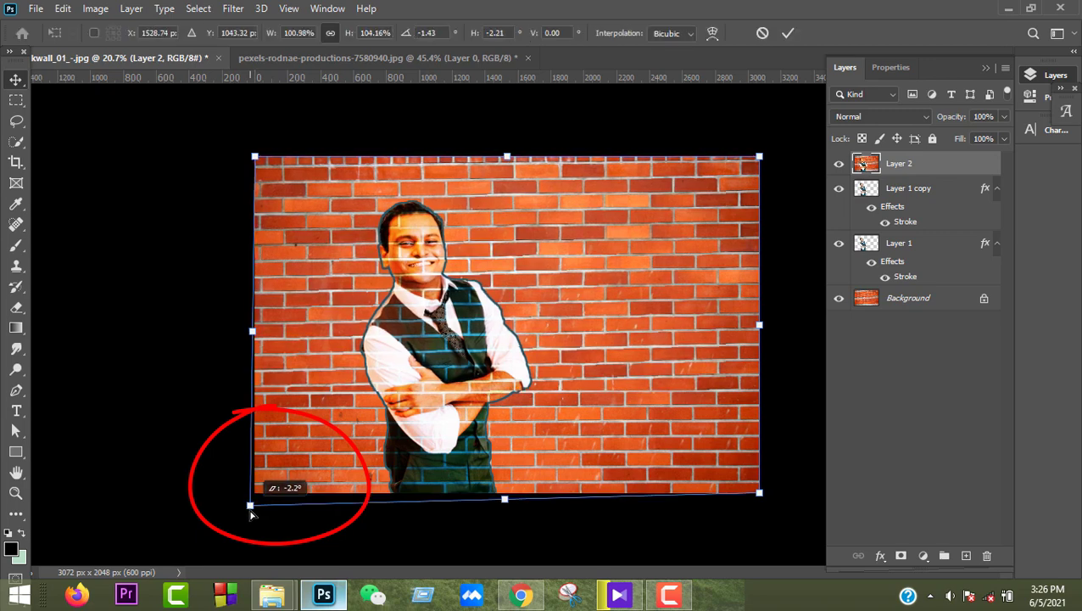
left_click_drag(256, 157, 248, 148)
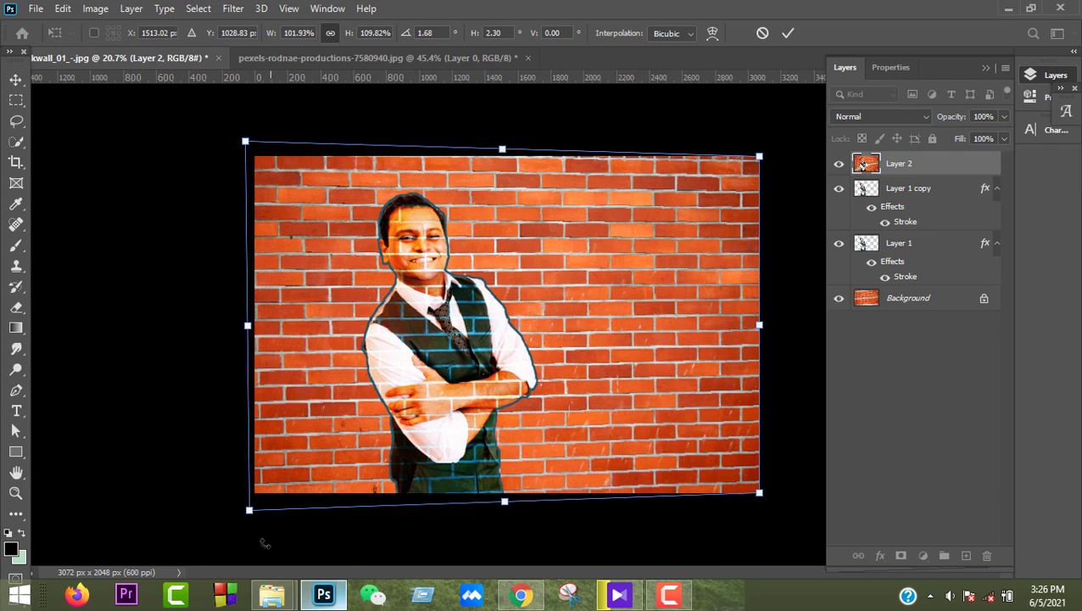
left_click_drag(253, 515, 245, 530)
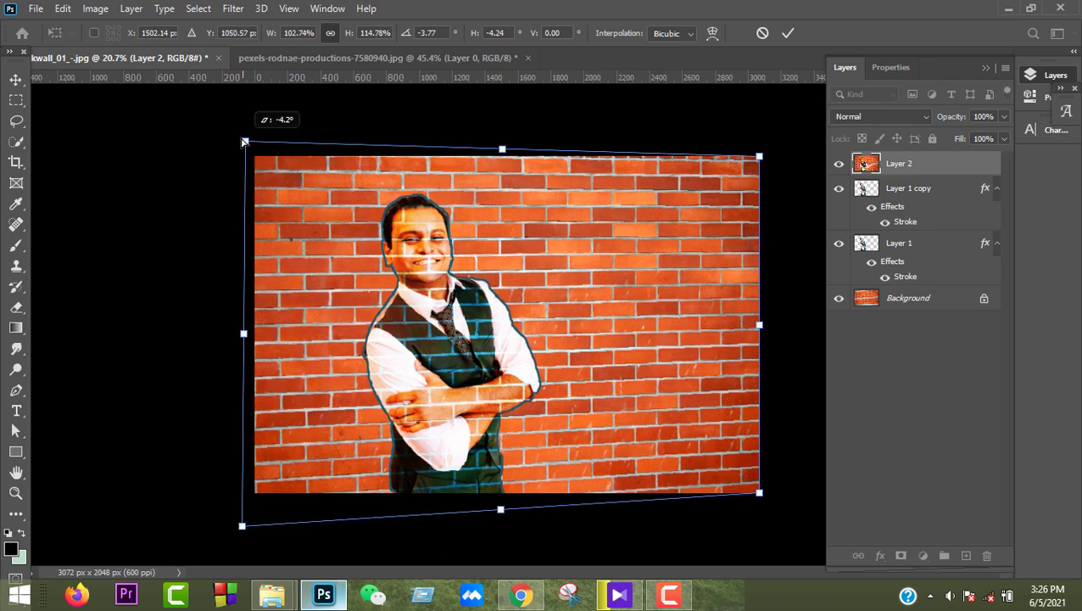
left_click_drag(244, 144, 243, 136)
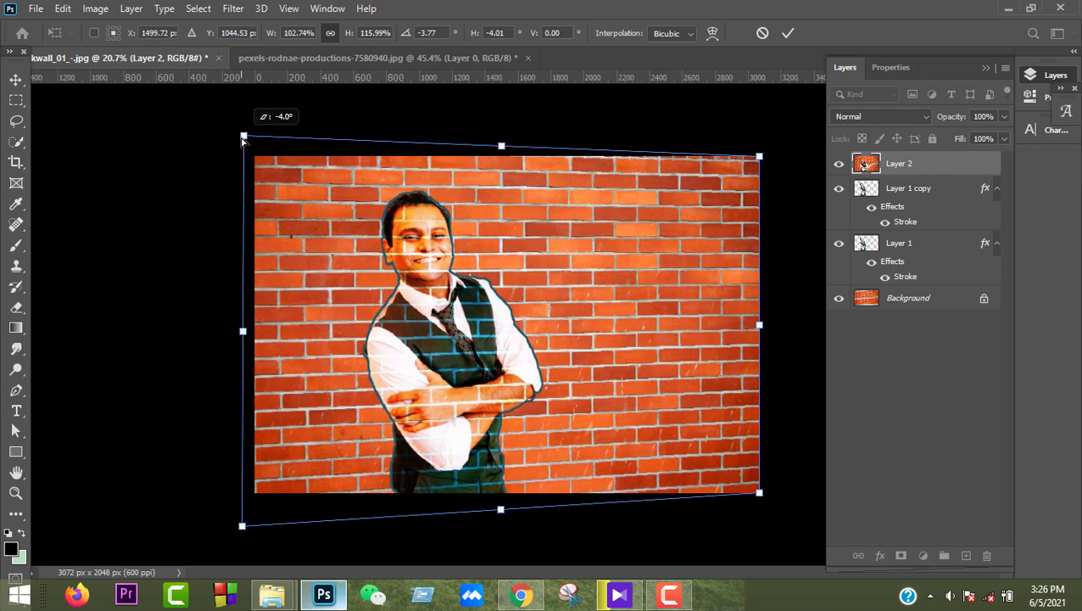
left_click(787, 33)
key("Return")
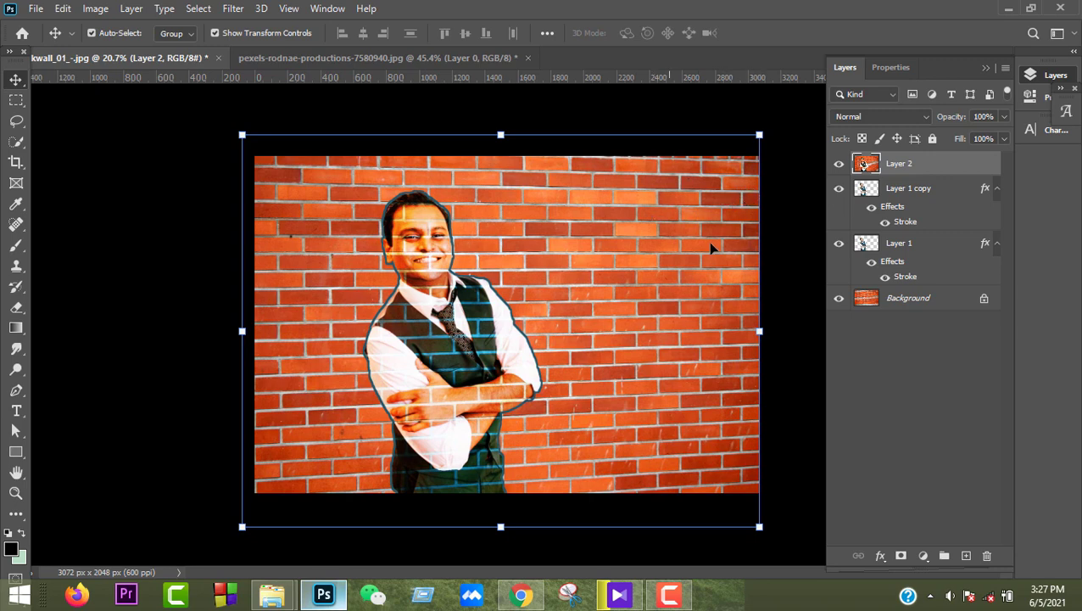
- Add a new empty Layer 3 above the skewed wall layer
left_click(155, 259)
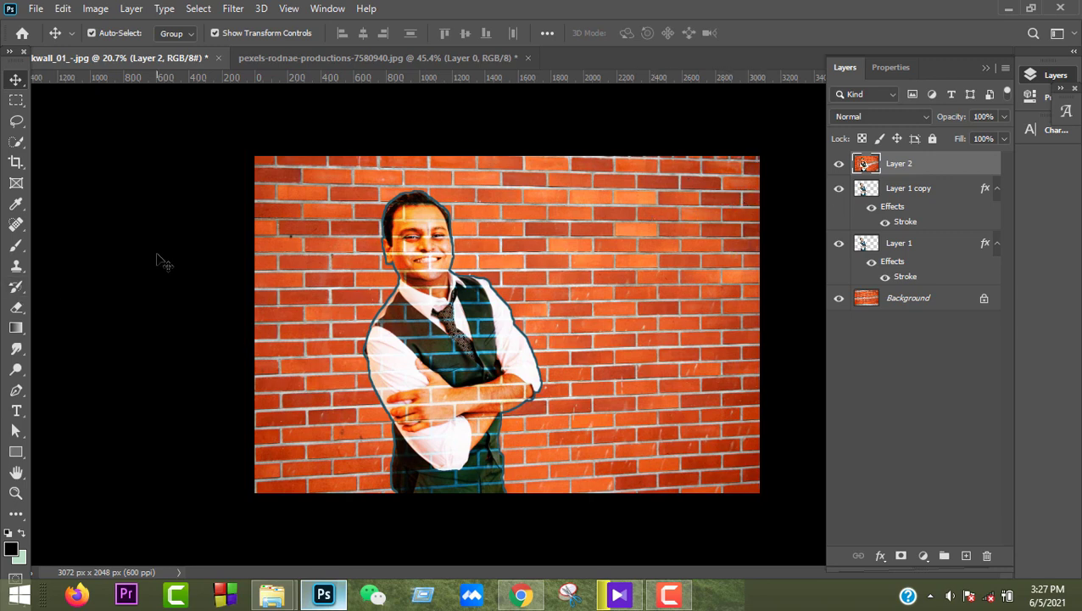
left_click(916, 170)
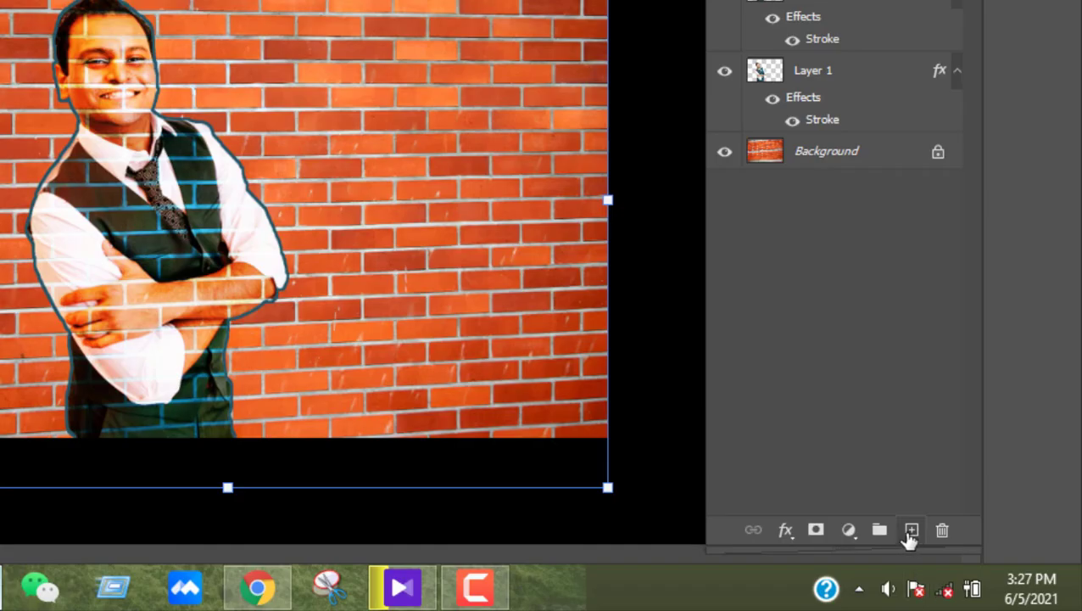
left_click(913, 530)
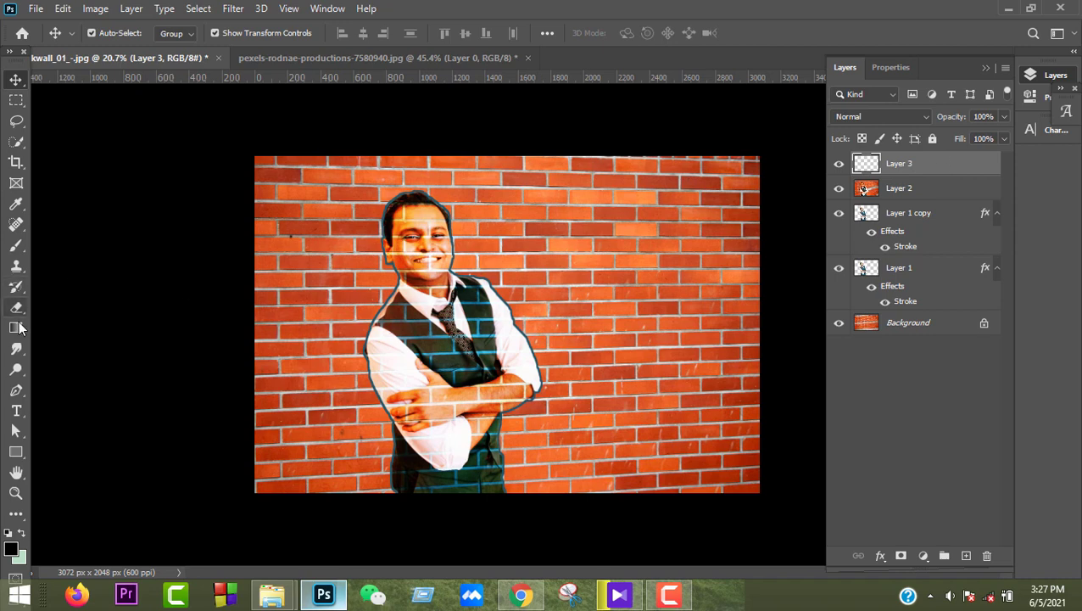
- Set up a Gradient Tool gradient from grey #848484 to white, based on Black, White
left_click_drag(15, 328, 70, 332)
left_click(70, 331)
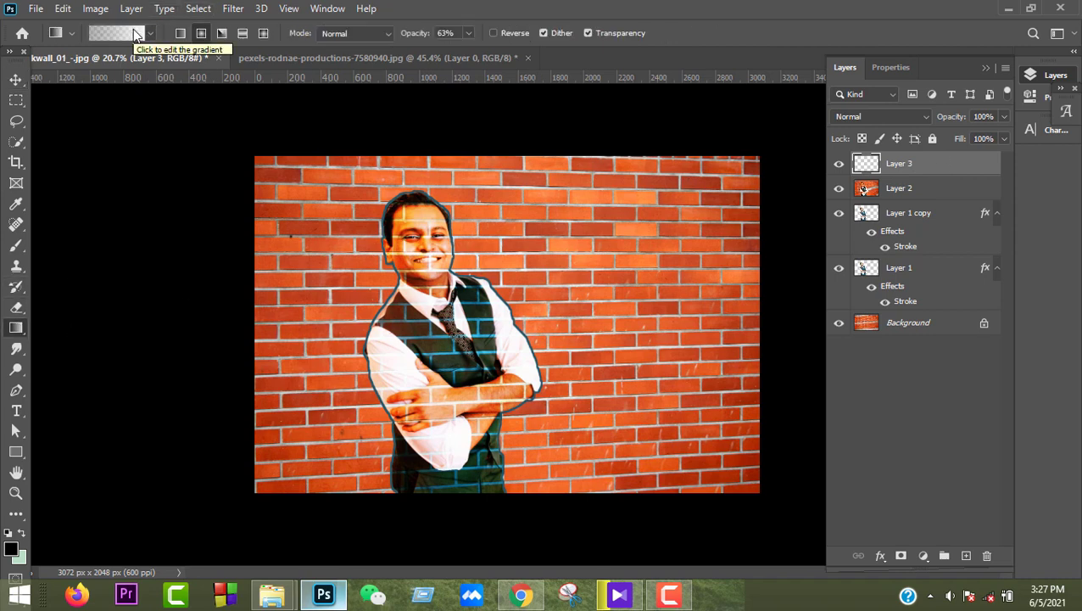
left_click(136, 34)
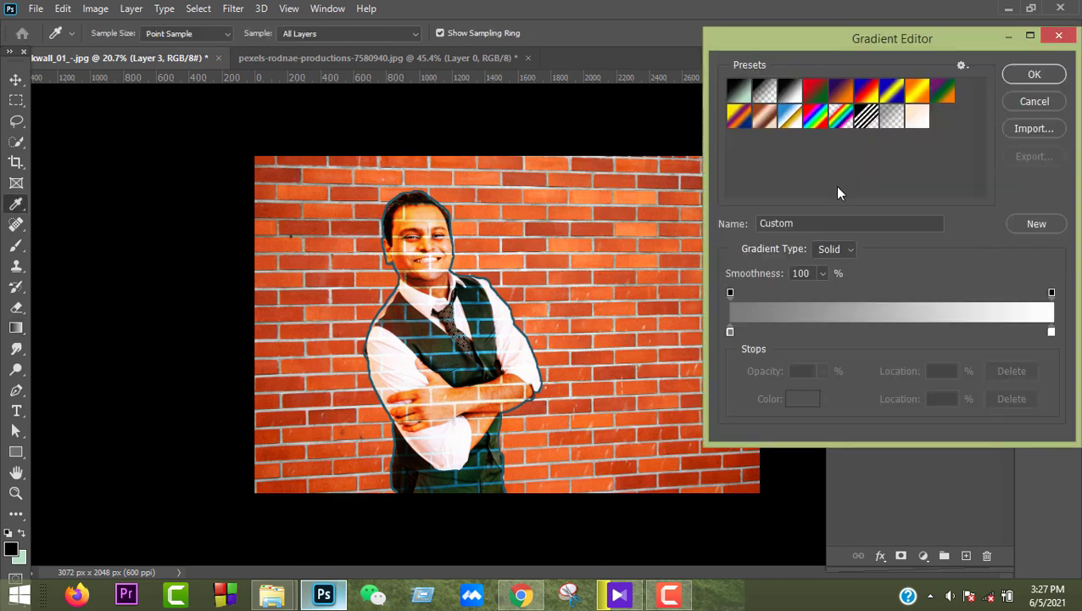
left_click(791, 98)
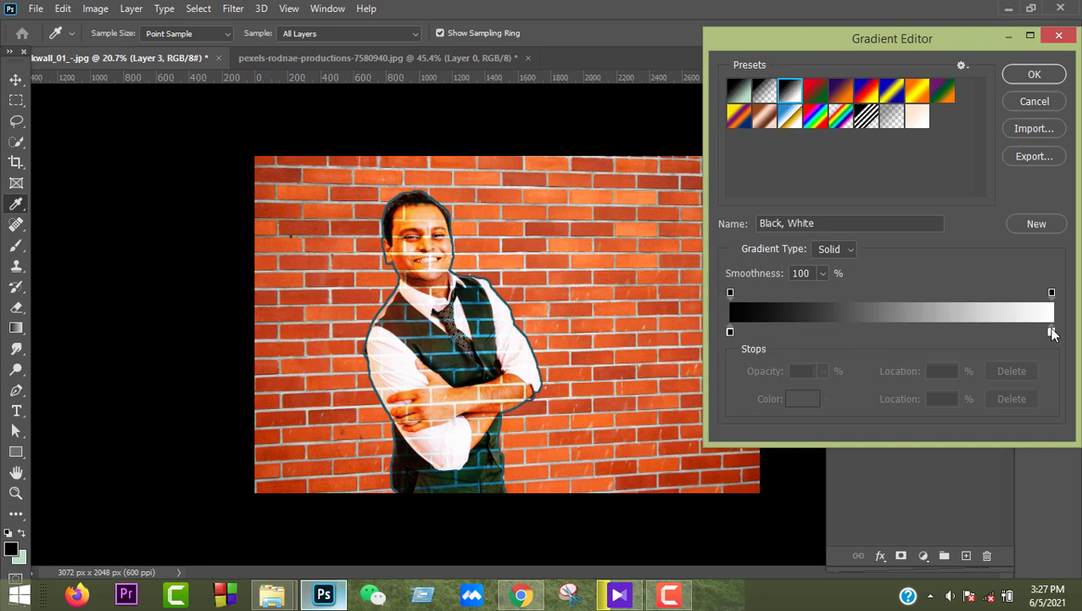
double_click(732, 334)
left_click_drag(713, 312, 640, 326)
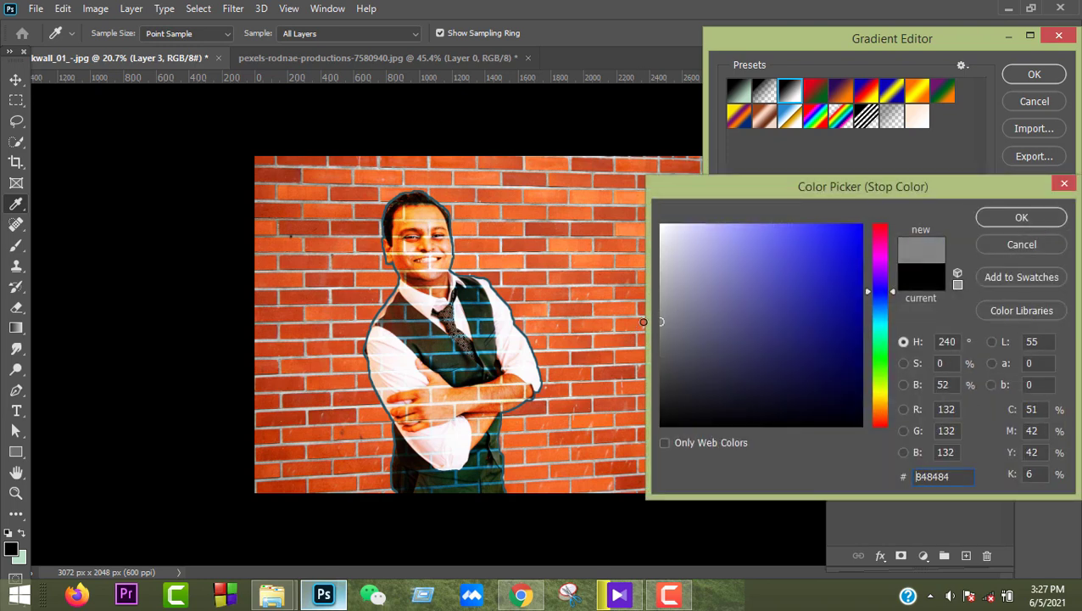
left_click(1022, 217)
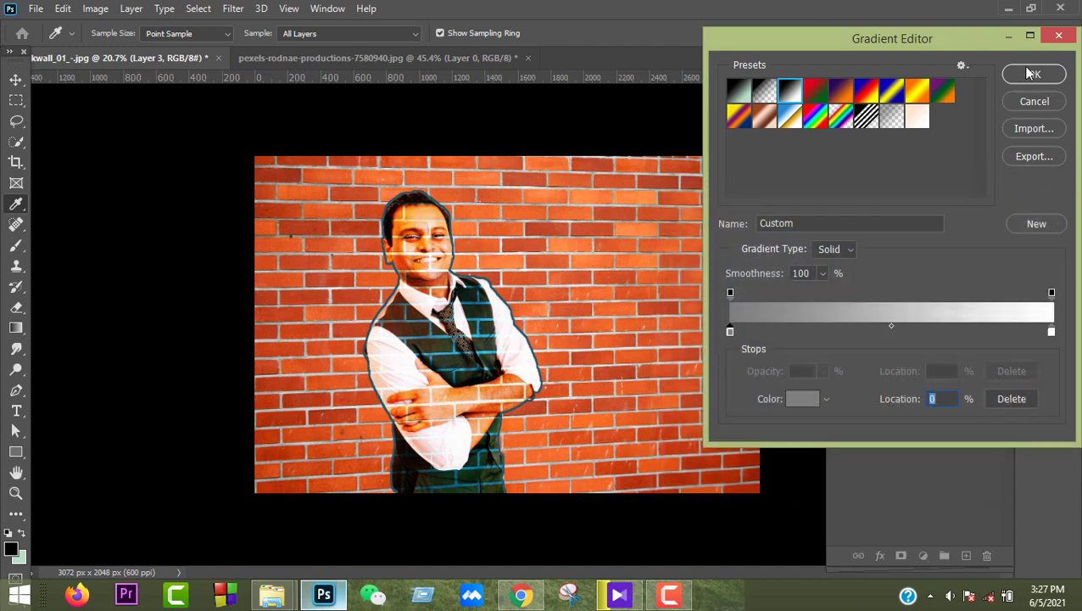
left_click(1034, 77)
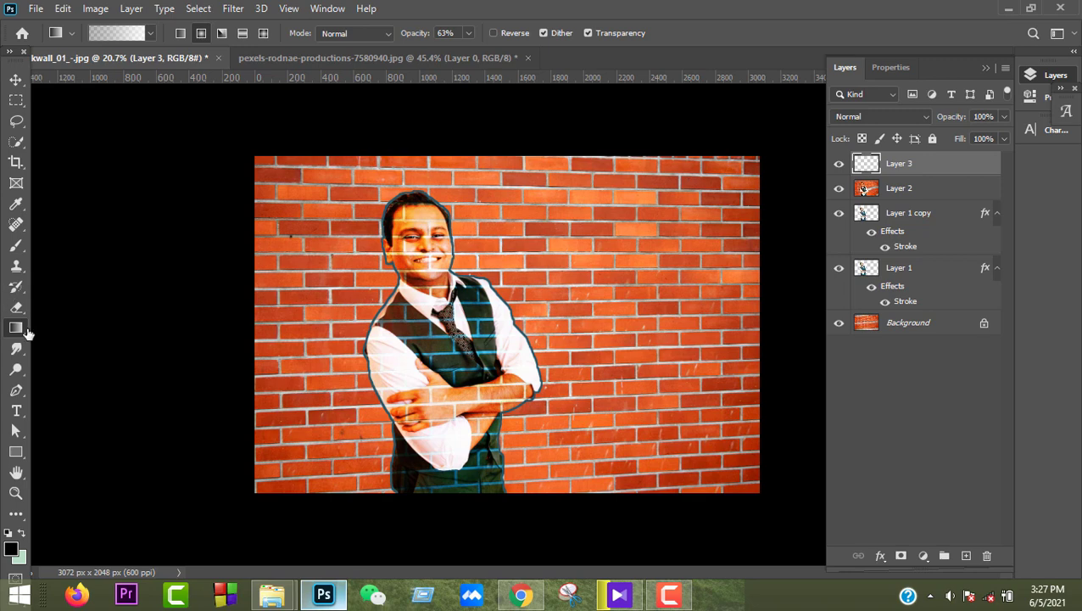
- Draw the gradient right to left across Layer 3 and set its blend mode to Linear Burn
left_click_drag(773, 330, 376, 331)
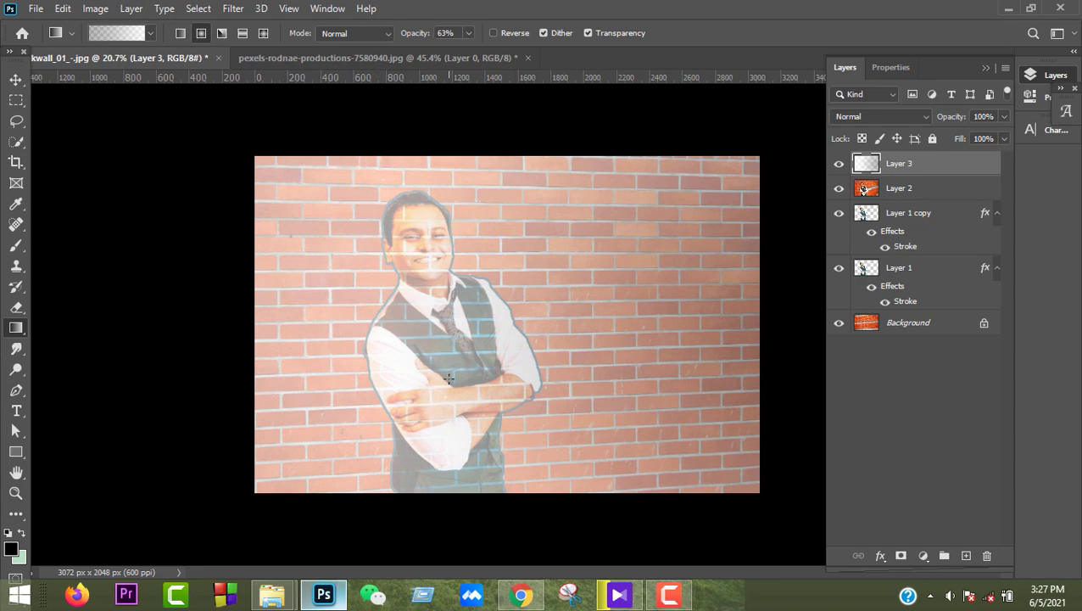
left_click(877, 118)
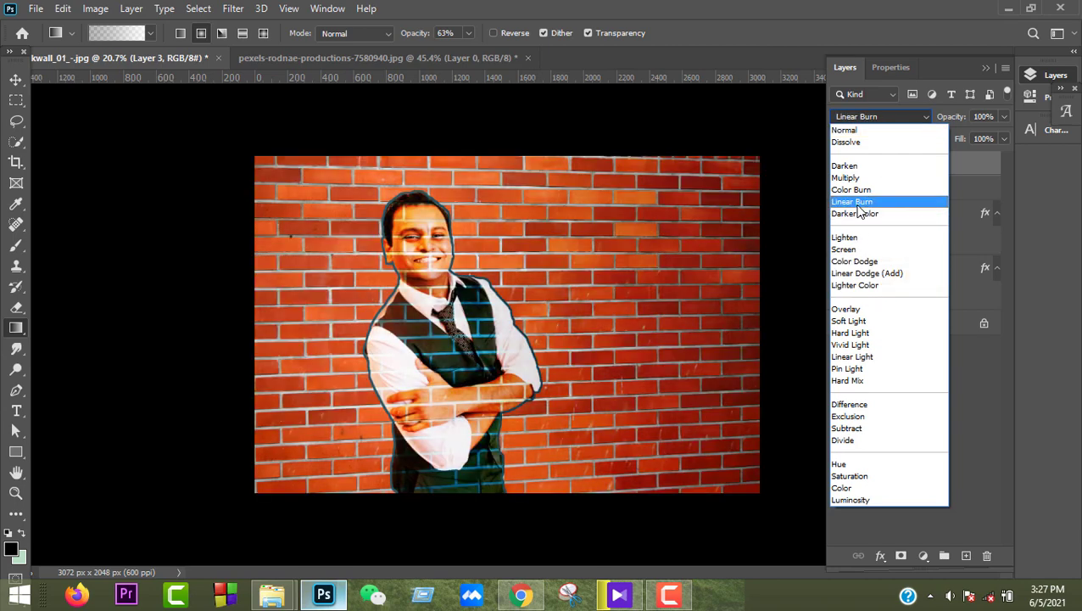
left_click(858, 203)
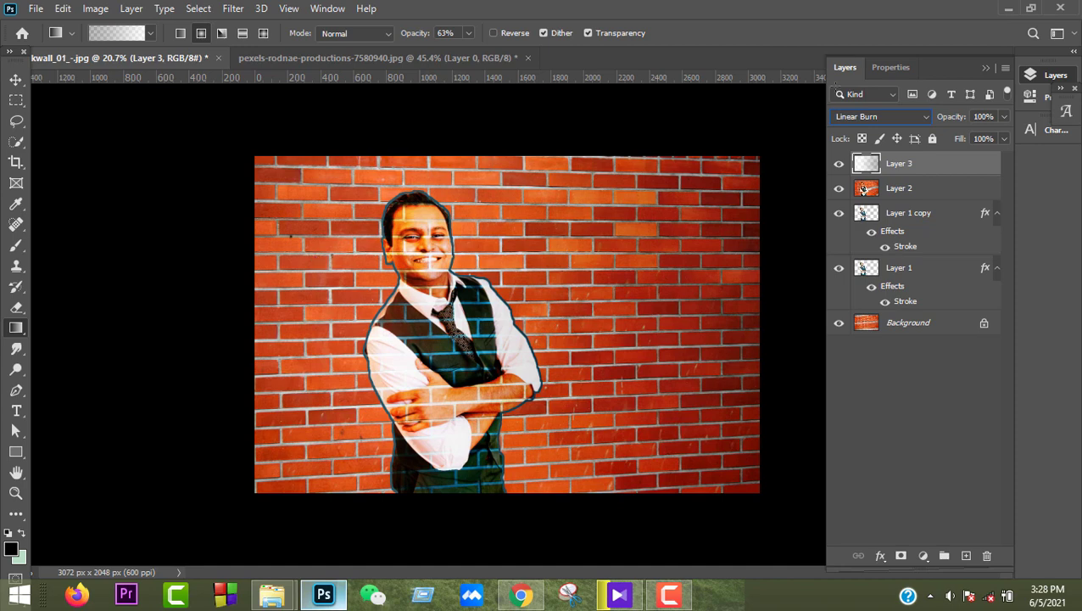
- Collapse the Layers panel and show the teal-outlined man on the brick wall in Full Screen Mode
left_click(986, 68)
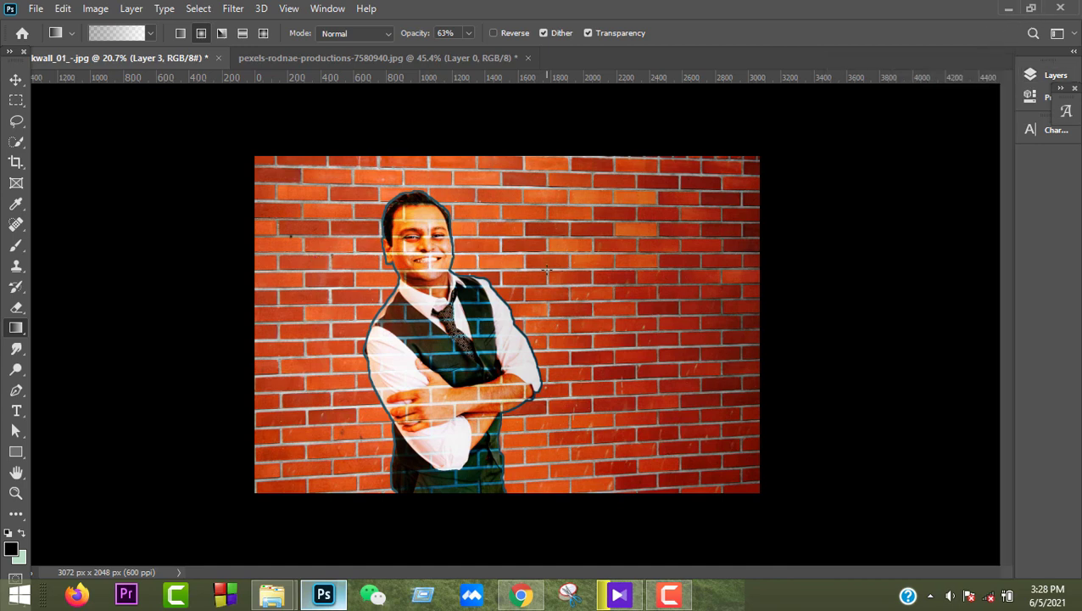
key("f")
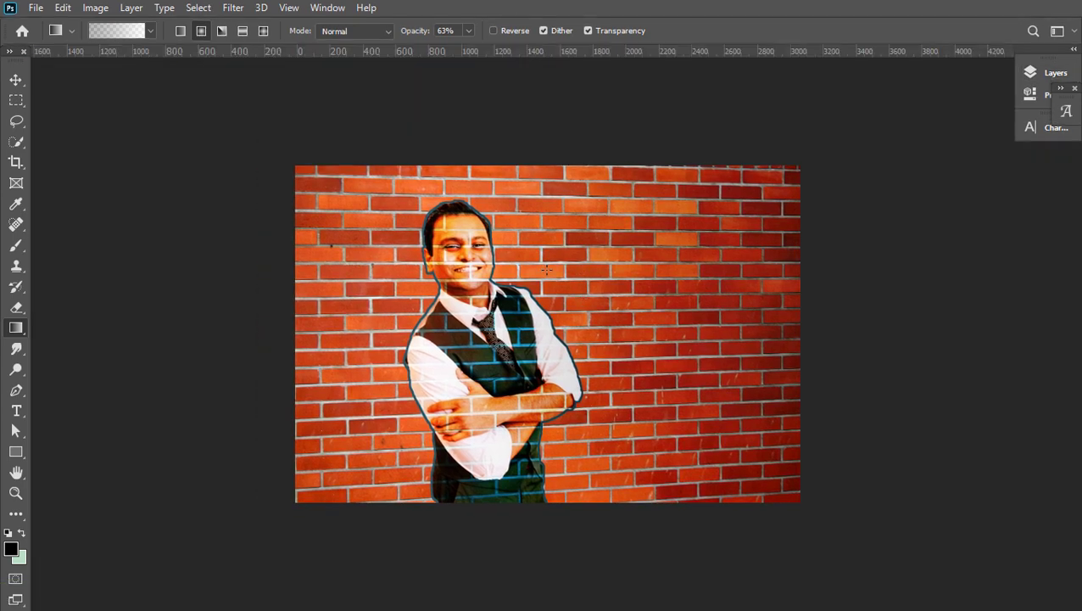
key("f")
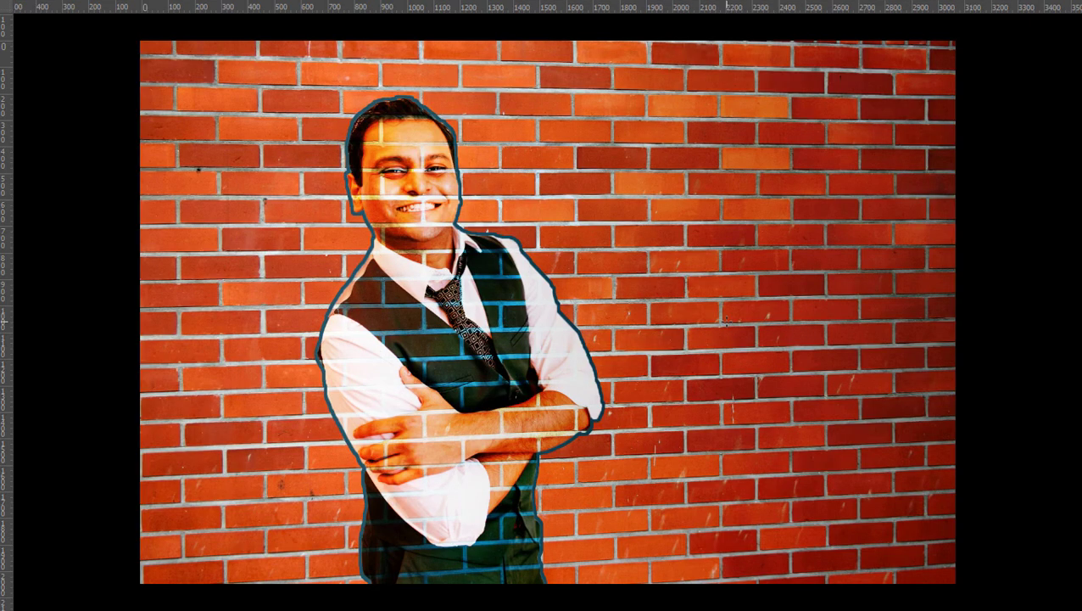